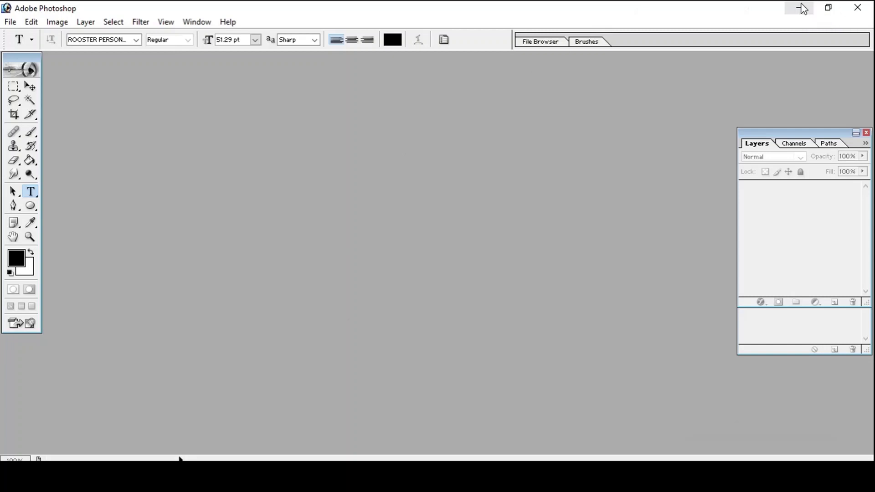
- Search Google in Chrome for 'night sky gold stars' and show only image results
{"action": "left_click", "coordinate": [802, 8]}
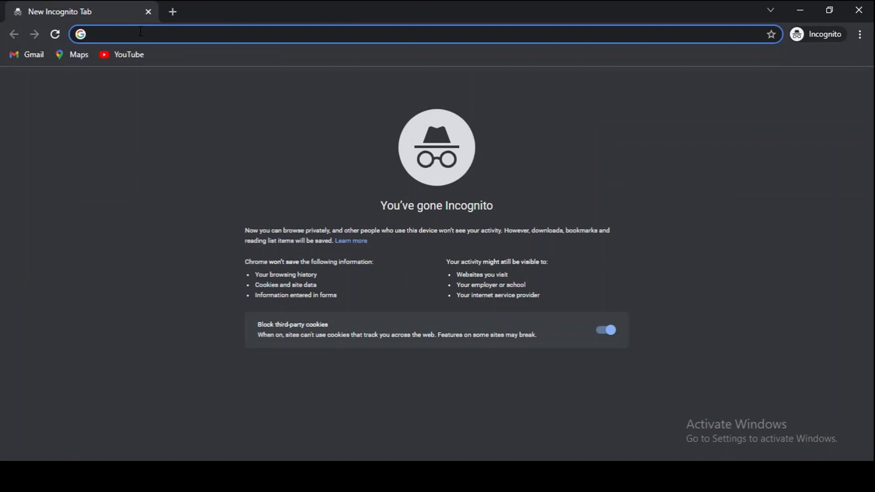
{"action": "type", "text": "ni"}
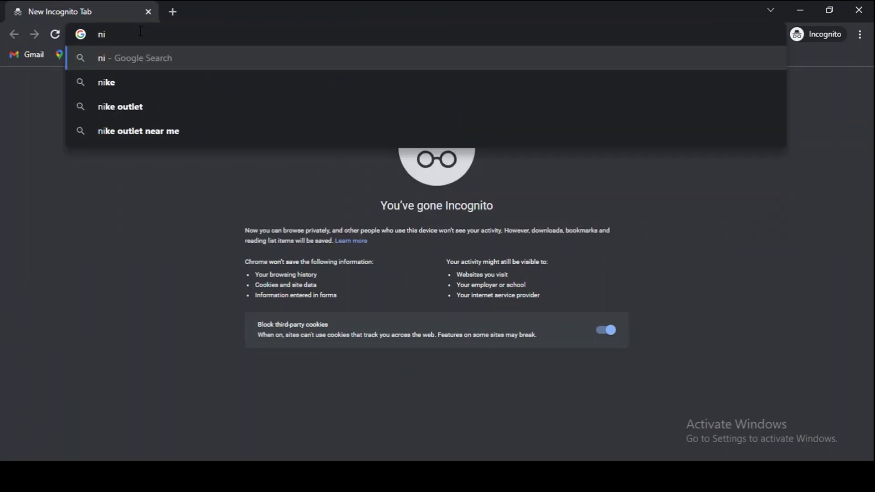
{"action": "type", "text": "ght sky "}
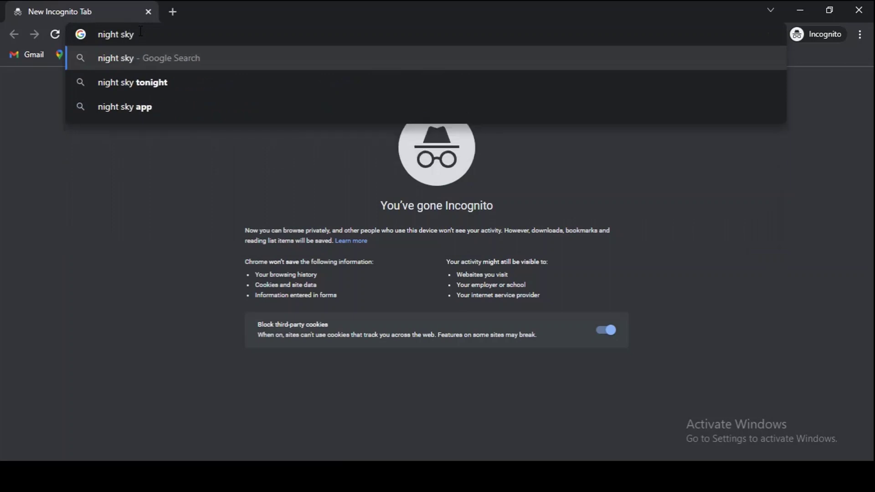
{"action": "type", "text": "gold sta"}
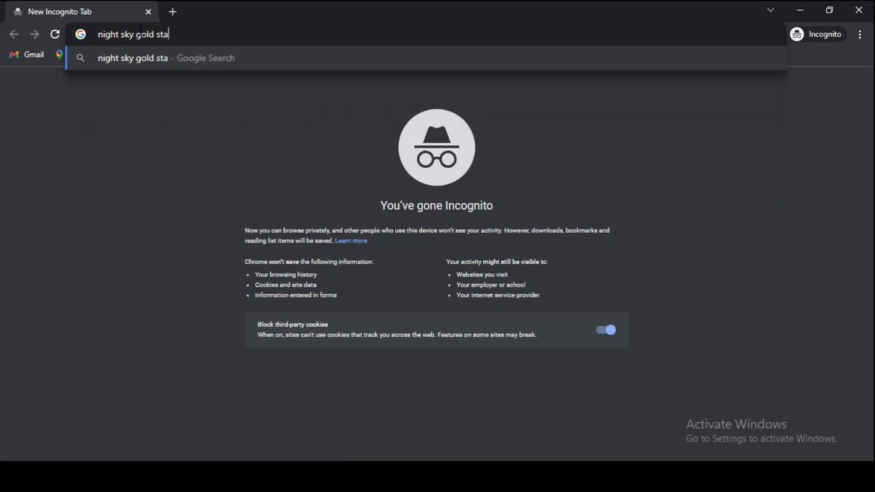
{"action": "type", "text": "rs"}
{"action": "key", "text": "Return"}
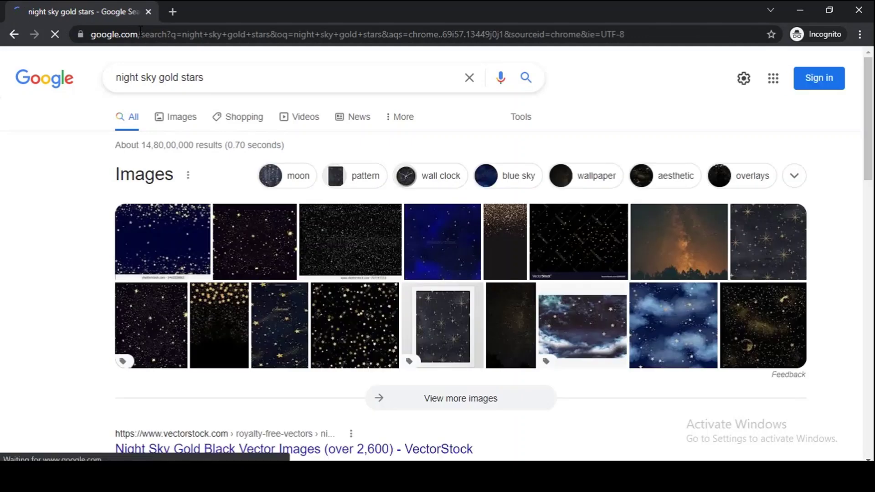
{"action": "left_click", "coordinate": [185, 119]}
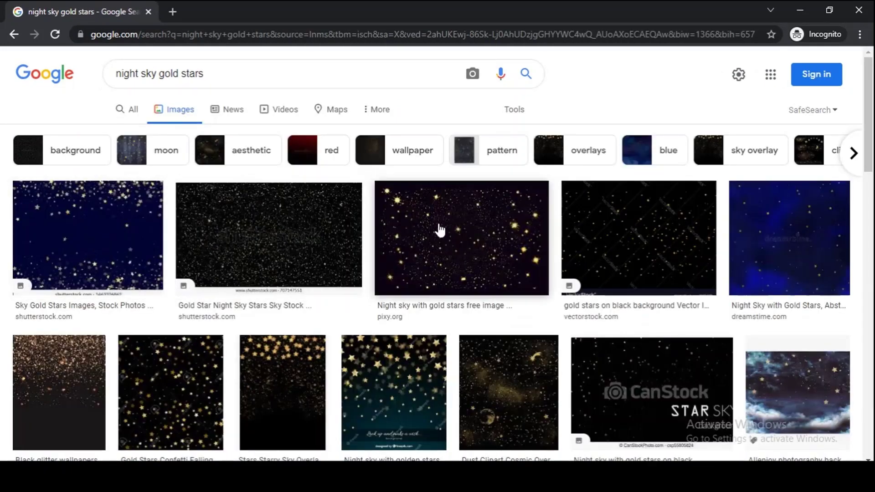
- Browse the first image results and clear stray characters from the search query
{"action": "scroll", "coordinate": [336, 240], "scroll_direction": "down", "scroll_amount": 1}
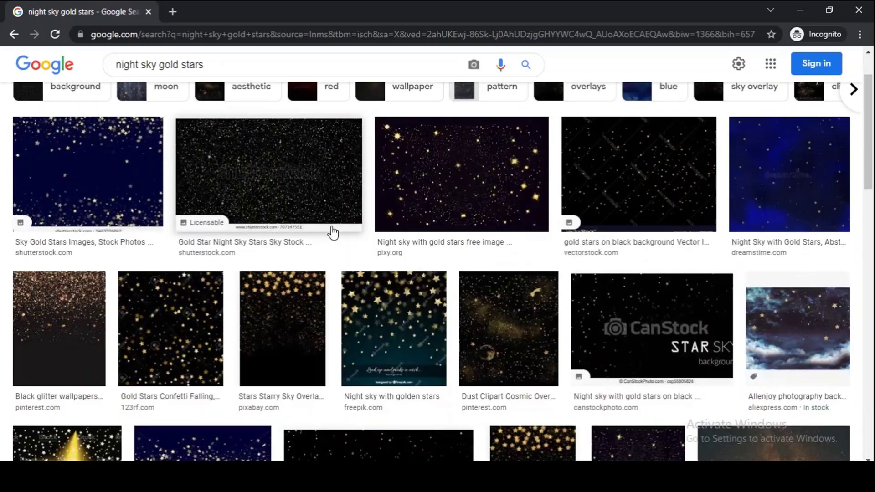
{"action": "scroll", "coordinate": [333, 232], "scroll_direction": "down", "scroll_amount": 2}
{"action": "scroll", "coordinate": [333, 231], "scroll_direction": "down", "scroll_amount": 1}
{"action": "scroll", "coordinate": [333, 230], "scroll_direction": "up", "scroll_amount": 4}
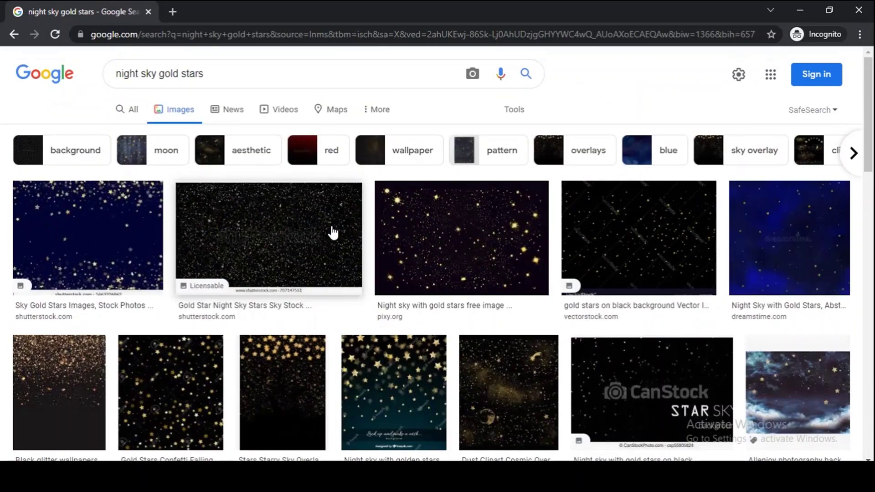
{"action": "left_click", "coordinate": [207, 72]}
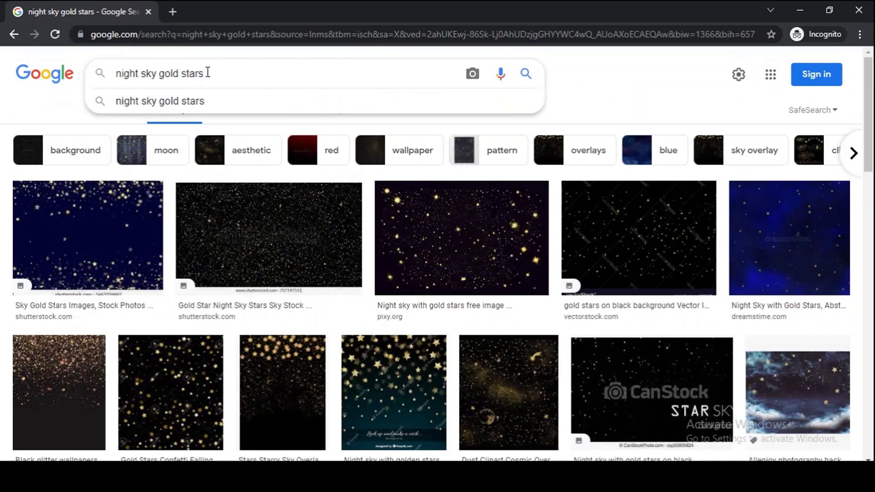
{"action": "type", "text": "ba"}
{"action": "key", "text": "BackSpace"}
{"action": "type", "text": "="}
{"action": "key", "text": "BackSpace"}
{"action": "key", "text": "BackSpace"}
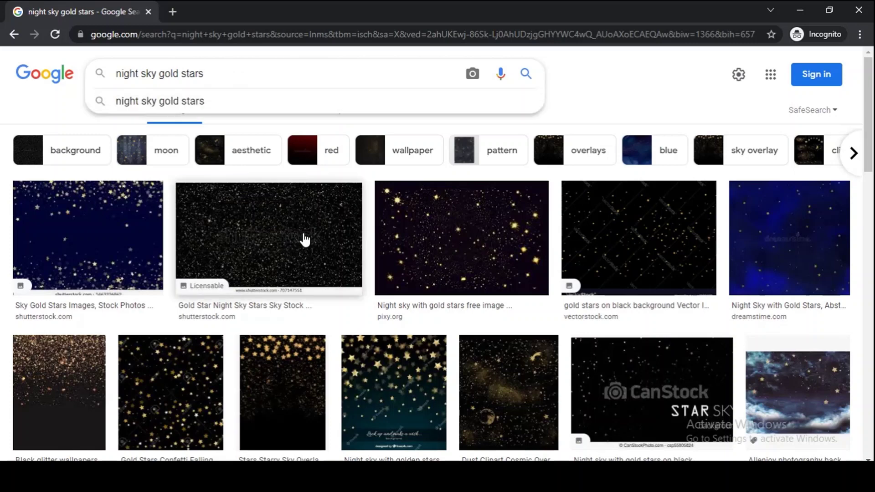
- Scroll down and preview the dark milky-way image, then return to the grid
{"action": "scroll", "coordinate": [319, 242], "scroll_direction": "down", "scroll_amount": 2}
{"action": "scroll", "coordinate": [348, 244], "scroll_direction": "down", "scroll_amount": 3}
{"action": "scroll", "coordinate": [348, 244], "scroll_direction": "down", "scroll_amount": 3}
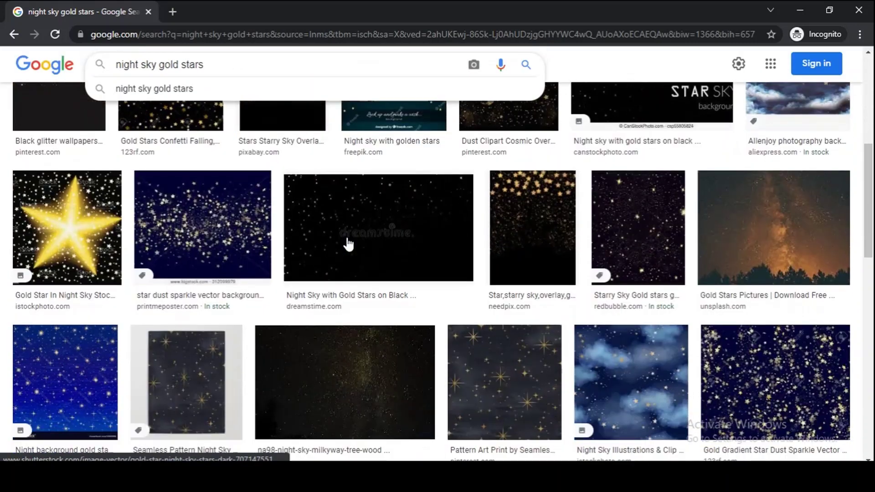
{"action": "scroll", "coordinate": [348, 245], "scroll_direction": "down", "scroll_amount": 1}
{"action": "scroll", "coordinate": [348, 255], "scroll_direction": "down", "scroll_amount": 1}
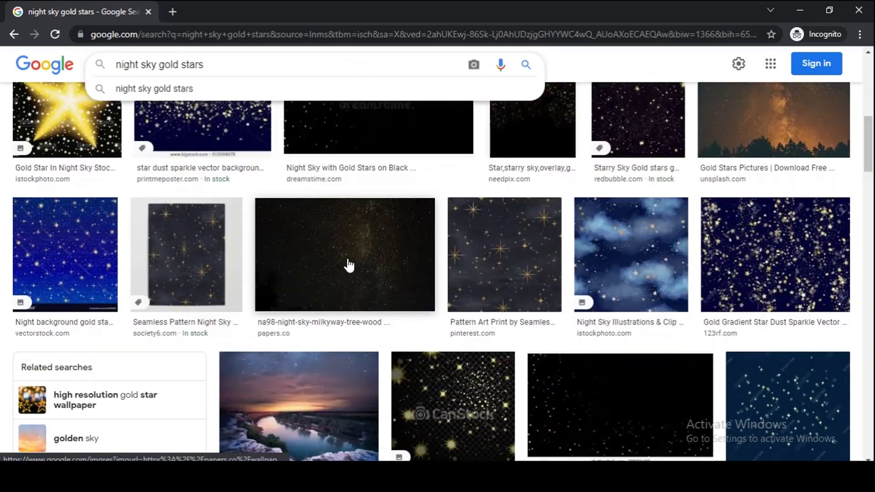
{"action": "left_click", "coordinate": [348, 264]}
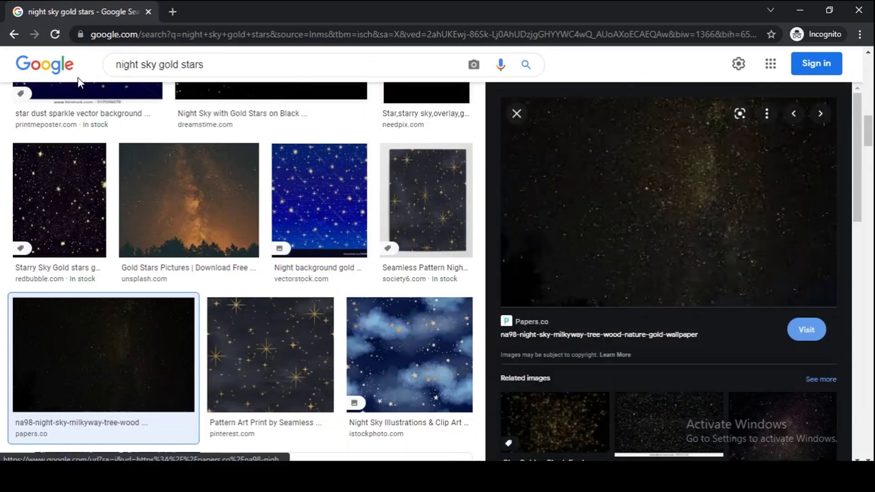
{"action": "left_click", "coordinate": [13, 35]}
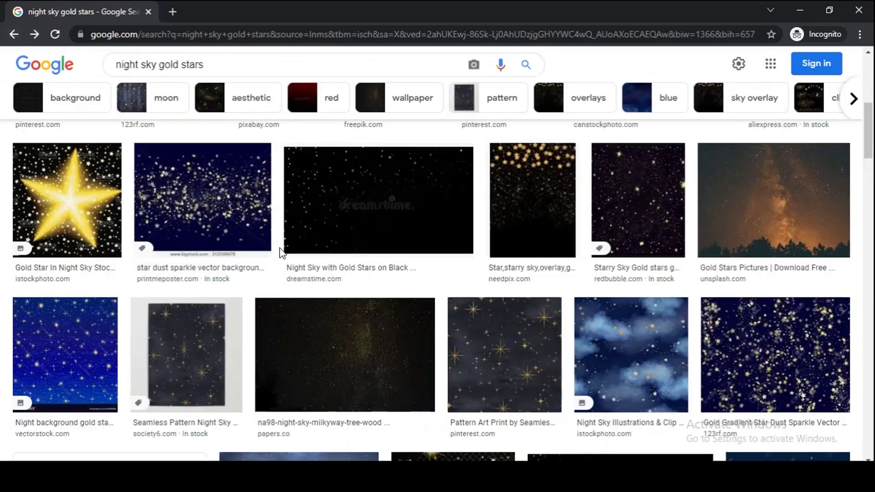
- Scroll through the results and open the pixy.org gold-stars image in the preview panel
{"action": "scroll", "coordinate": [419, 290], "scroll_direction": "down", "scroll_amount": 4}
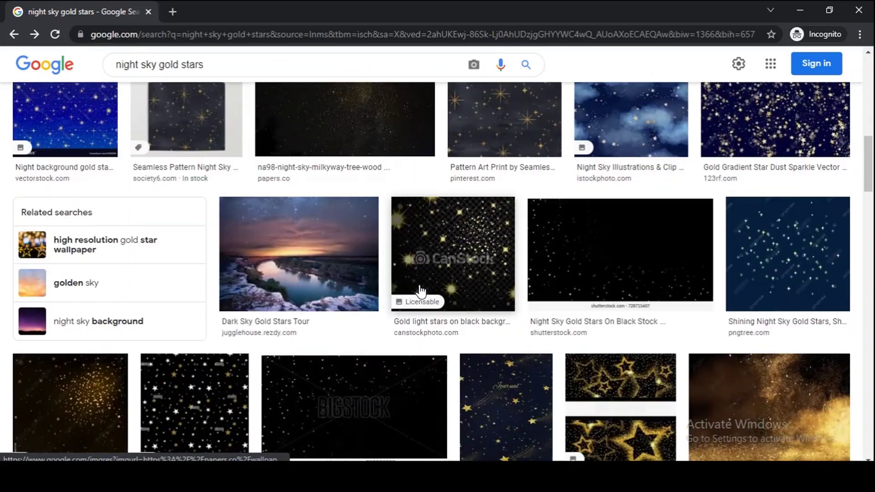
{"action": "scroll", "coordinate": [420, 290], "scroll_direction": "down", "scroll_amount": 2}
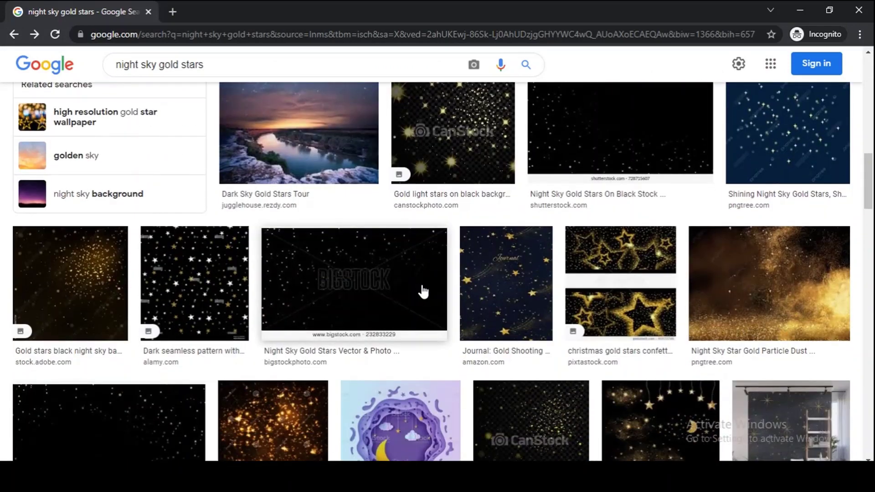
{"action": "scroll", "coordinate": [423, 292], "scroll_direction": "down", "scroll_amount": 3}
{"action": "scroll", "coordinate": [422, 292], "scroll_direction": "down", "scroll_amount": 3}
{"action": "scroll", "coordinate": [422, 291], "scroll_direction": "down", "scroll_amount": 2}
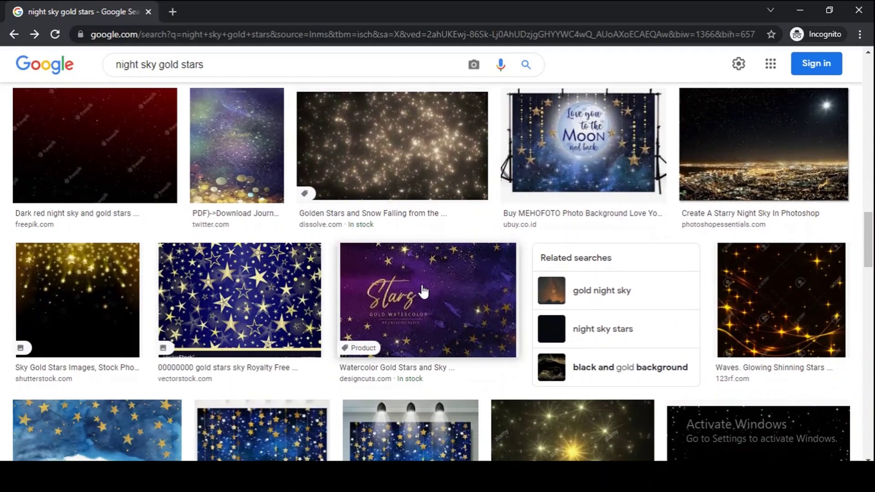
{"action": "scroll", "coordinate": [422, 292], "scroll_direction": "down", "scroll_amount": 1}
{"action": "scroll", "coordinate": [423, 291], "scroll_direction": "down", "scroll_amount": 1}
{"action": "scroll", "coordinate": [423, 292], "scroll_direction": "down", "scroll_amount": 1}
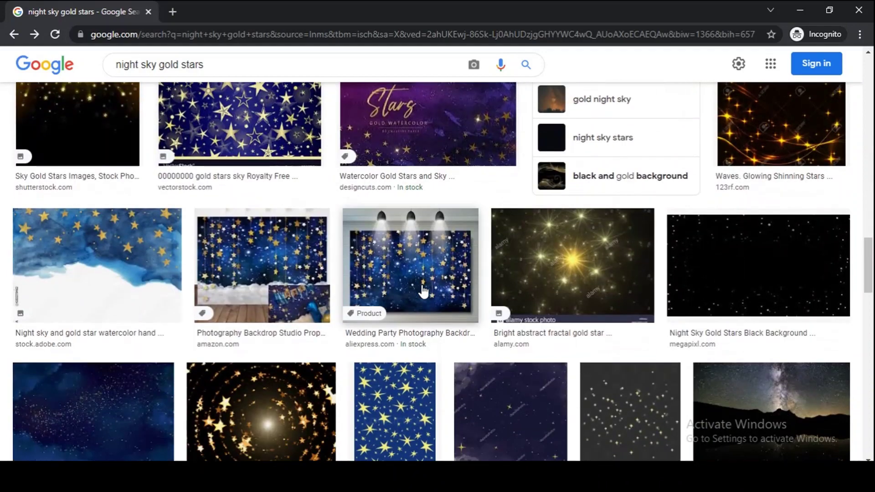
{"action": "scroll", "coordinate": [422, 291], "scroll_direction": "down", "scroll_amount": 2}
{"action": "scroll", "coordinate": [423, 292], "scroll_direction": "down", "scroll_amount": 1}
{"action": "scroll", "coordinate": [423, 292], "scroll_direction": "down", "scroll_amount": 1}
{"action": "scroll", "coordinate": [422, 291], "scroll_direction": "down", "scroll_amount": 3}
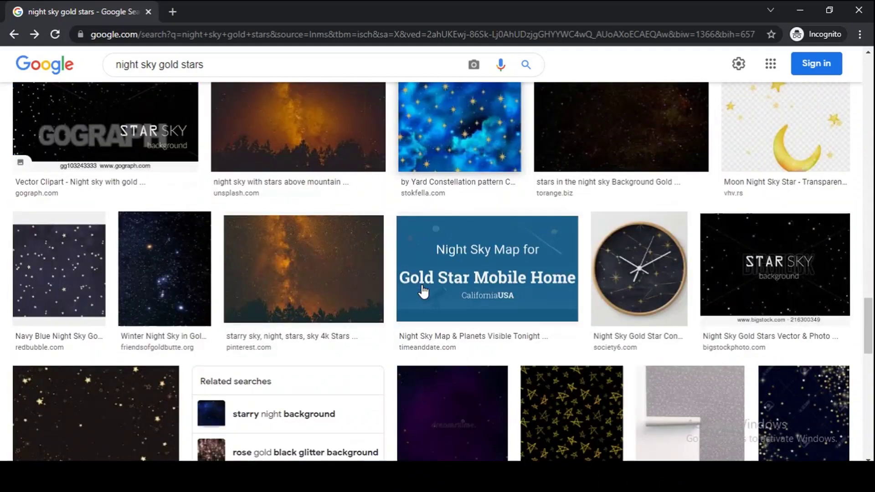
{"action": "scroll", "coordinate": [423, 292], "scroll_direction": "down", "scroll_amount": 5}
{"action": "scroll", "coordinate": [423, 292], "scroll_direction": "down", "scroll_amount": 5}
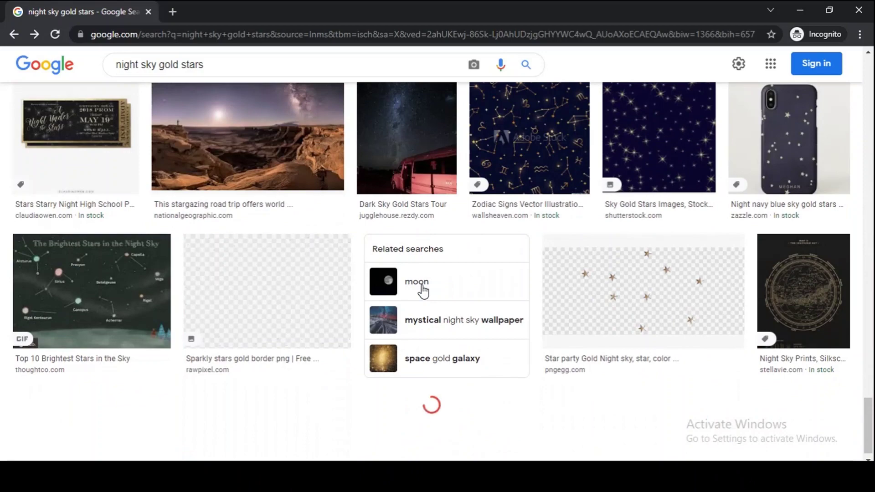
{"action": "scroll", "coordinate": [423, 292], "scroll_direction": "down", "scroll_amount": 3}
{"action": "scroll", "coordinate": [423, 291], "scroll_direction": "down", "scroll_amount": 3}
{"action": "scroll", "coordinate": [423, 292], "scroll_direction": "down", "scroll_amount": 1}
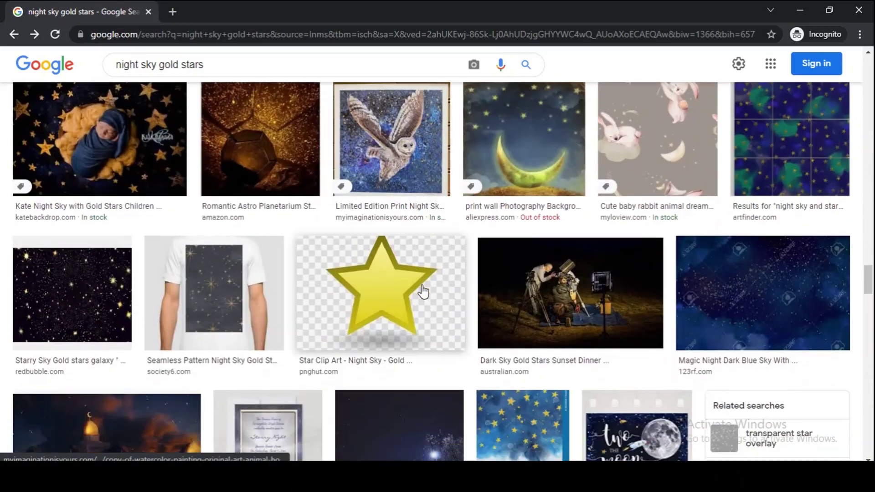
{"action": "scroll", "coordinate": [423, 292], "scroll_direction": "down", "scroll_amount": 6}
{"action": "scroll", "coordinate": [423, 291], "scroll_direction": "up", "scroll_amount": 5}
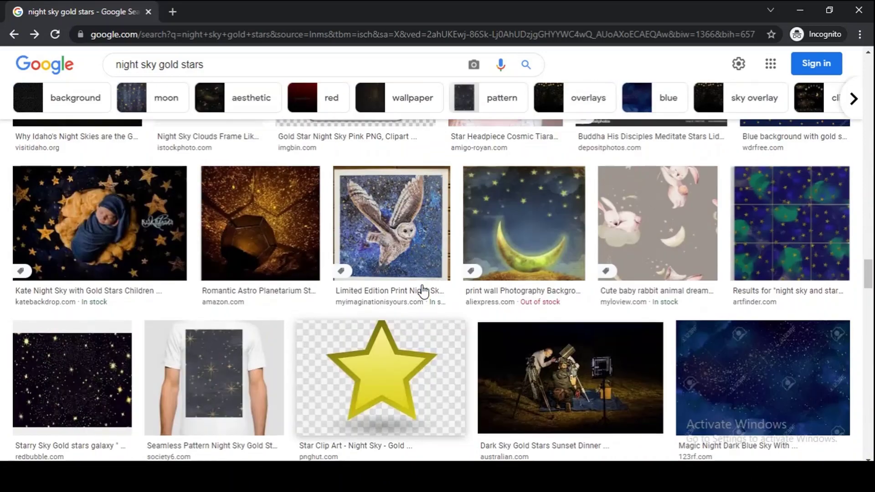
{"action": "scroll", "coordinate": [423, 292], "scroll_direction": "up", "scroll_amount": 5}
{"action": "scroll", "coordinate": [423, 291], "scroll_direction": "up", "scroll_amount": 5}
{"action": "scroll", "coordinate": [422, 292], "scroll_direction": "up", "scroll_amount": 5}
{"action": "scroll", "coordinate": [423, 291], "scroll_direction": "up", "scroll_amount": 5}
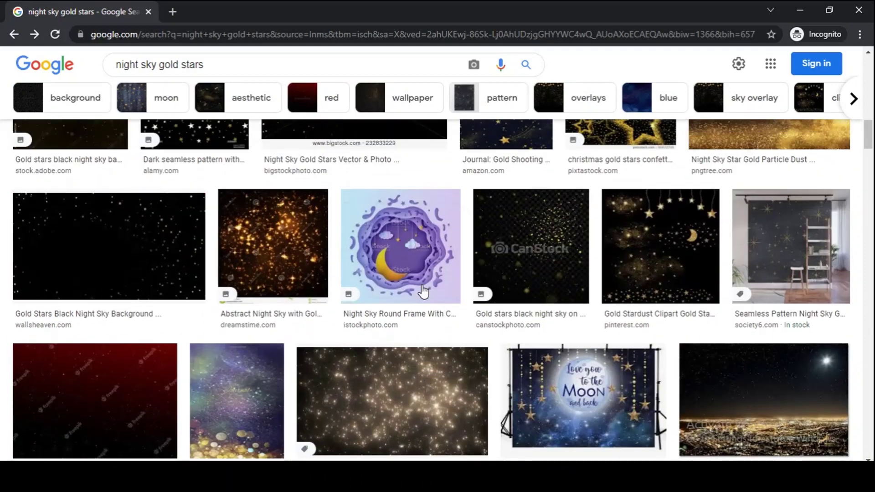
{"action": "scroll", "coordinate": [423, 292], "scroll_direction": "up", "scroll_amount": 5}
{"action": "scroll", "coordinate": [423, 292], "scroll_direction": "up", "scroll_amount": 5}
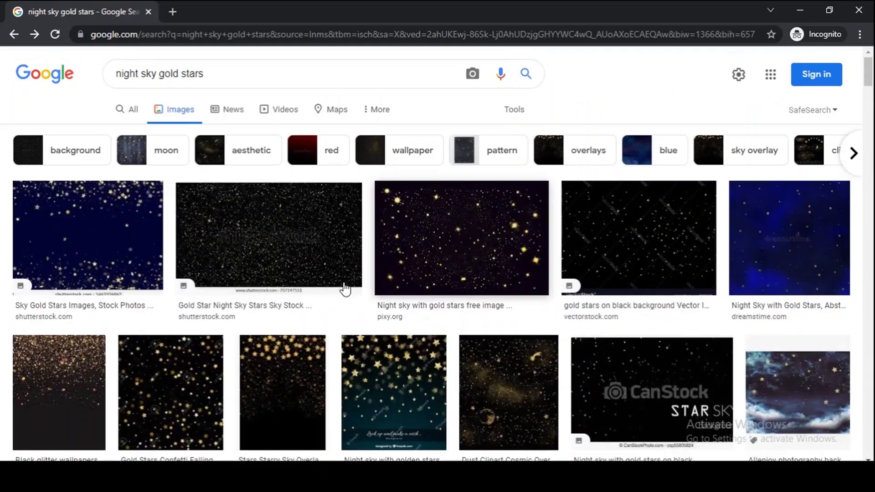
{"action": "scroll", "coordinate": [287, 267], "scroll_direction": "down", "scroll_amount": 5}
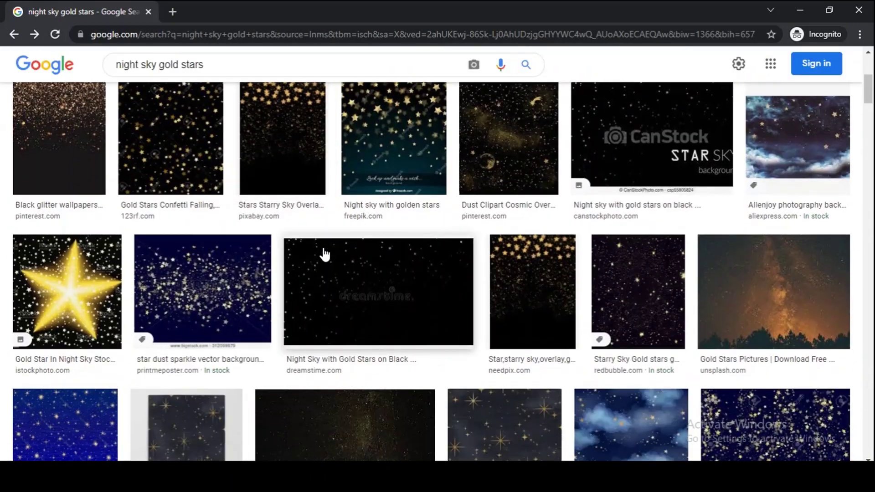
{"action": "scroll", "coordinate": [328, 269], "scroll_direction": "up", "scroll_amount": 3}
{"action": "scroll", "coordinate": [328, 266], "scroll_direction": "up", "scroll_amount": 1}
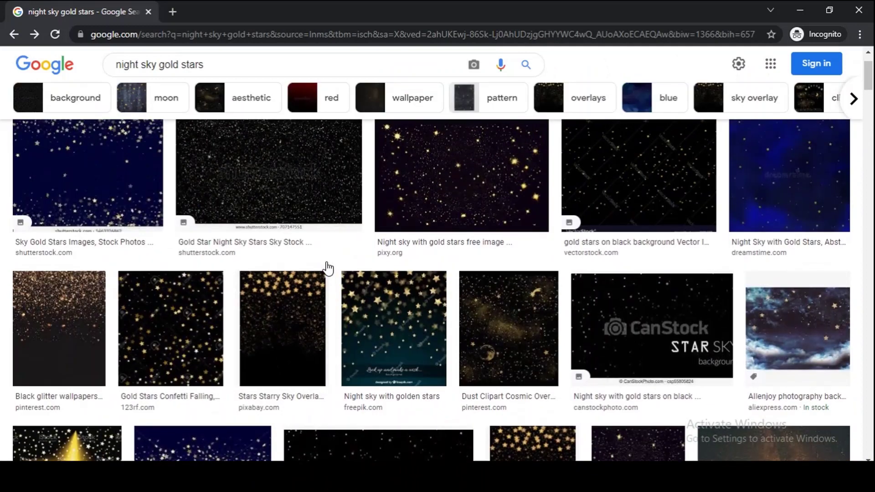
{"action": "scroll", "coordinate": [328, 269], "scroll_direction": "up", "scroll_amount": 1}
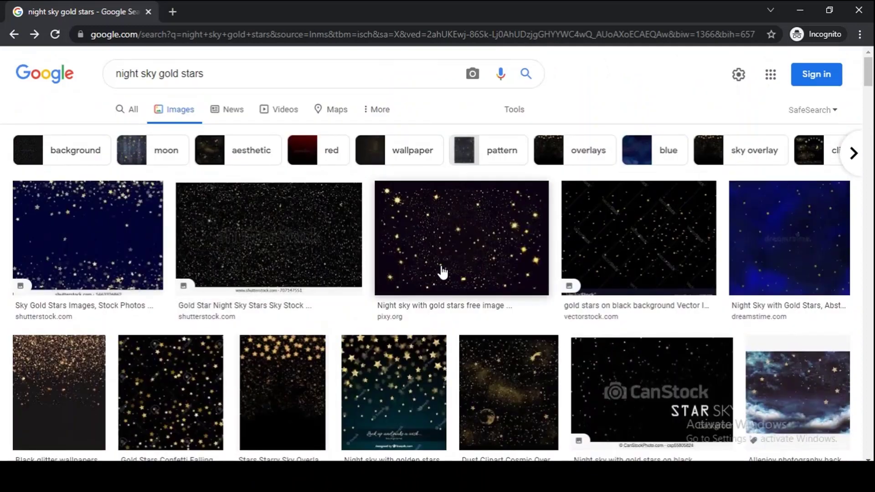
{"action": "scroll", "coordinate": [441, 270], "scroll_direction": "down", "scroll_amount": 1}
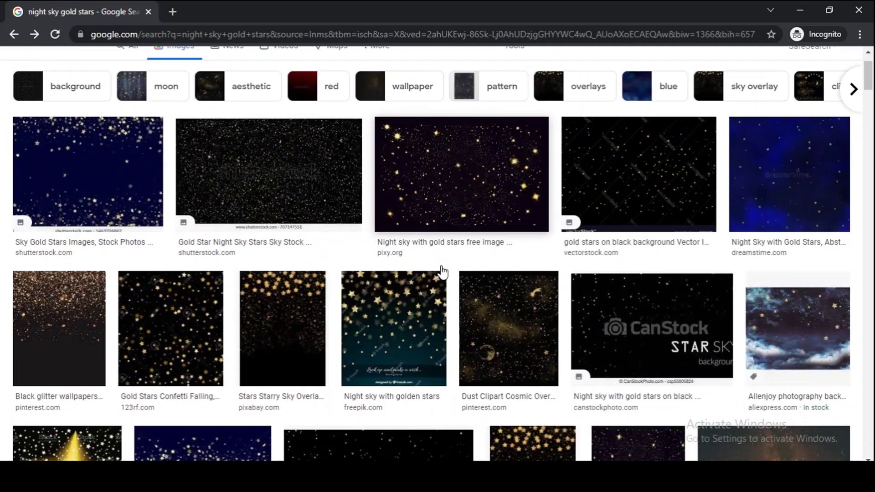
{"action": "left_click", "coordinate": [453, 205]}
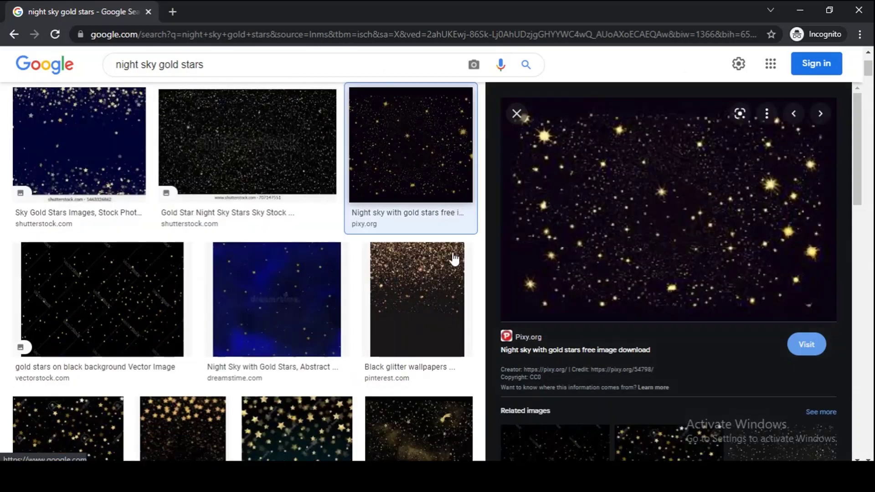
- Choose Save image as for the previewed pixy.org star image
{"action": "scroll", "coordinate": [711, 293], "scroll_direction": "down", "scroll_amount": 3}
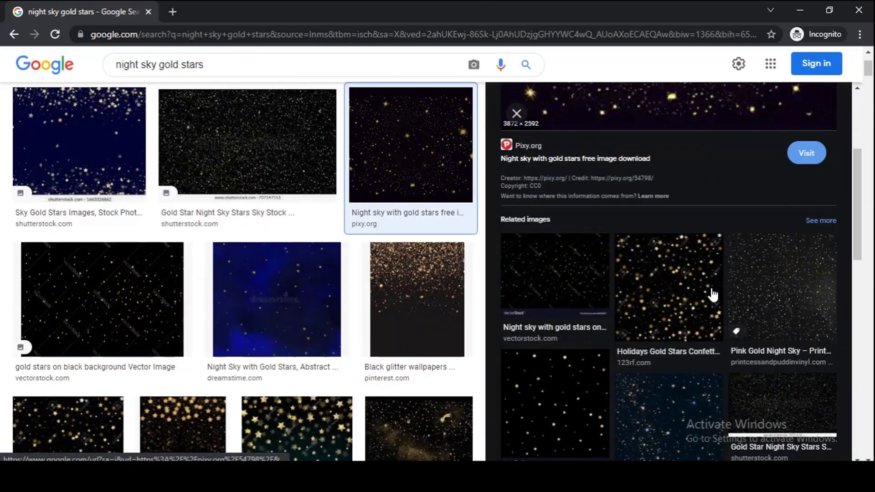
{"action": "scroll", "coordinate": [712, 294], "scroll_direction": "up", "scroll_amount": 3}
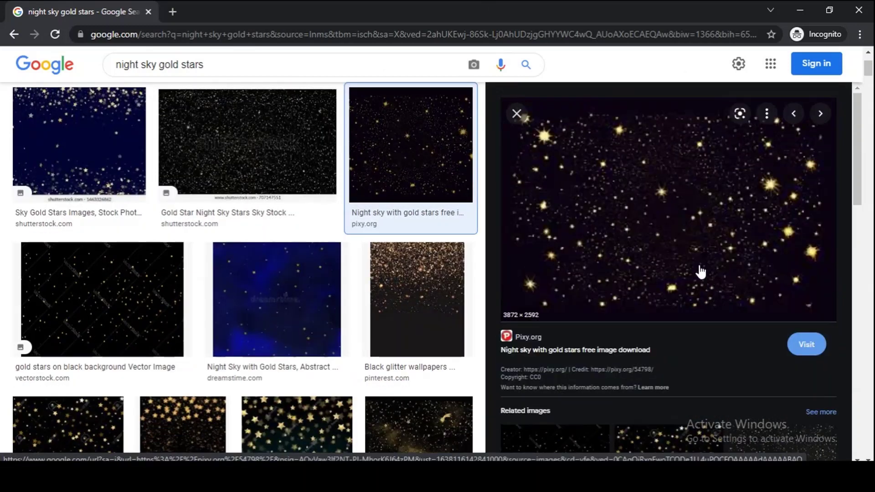
{"action": "right_click", "coordinate": [661, 201]}
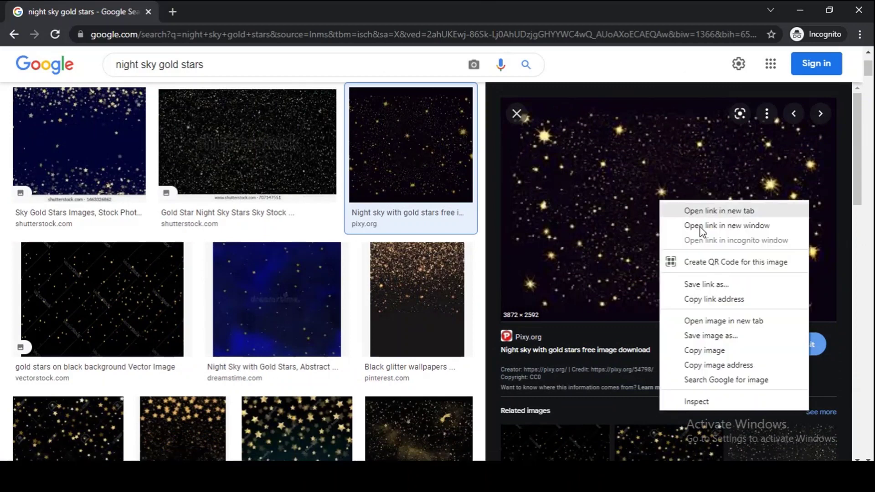
{"action": "left_click", "coordinate": [714, 337]}
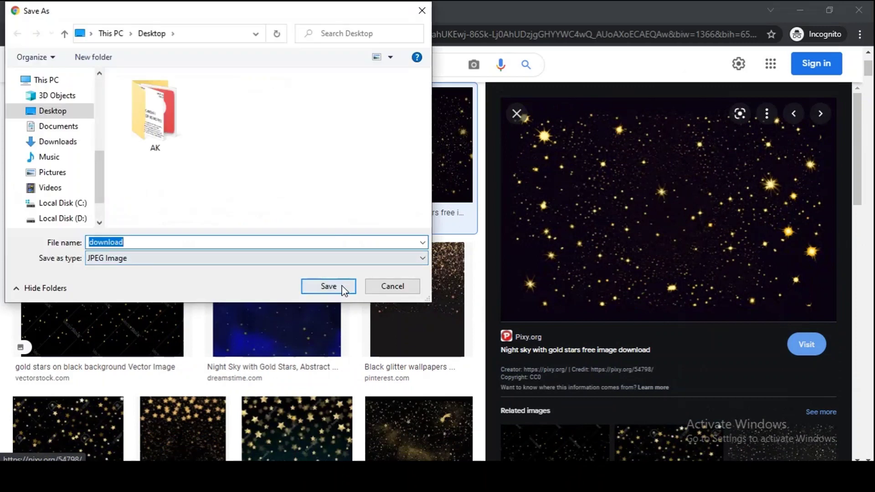
- Save the star image to the Desktop with the file name s
{"action": "left_click", "coordinate": [55, 111]}
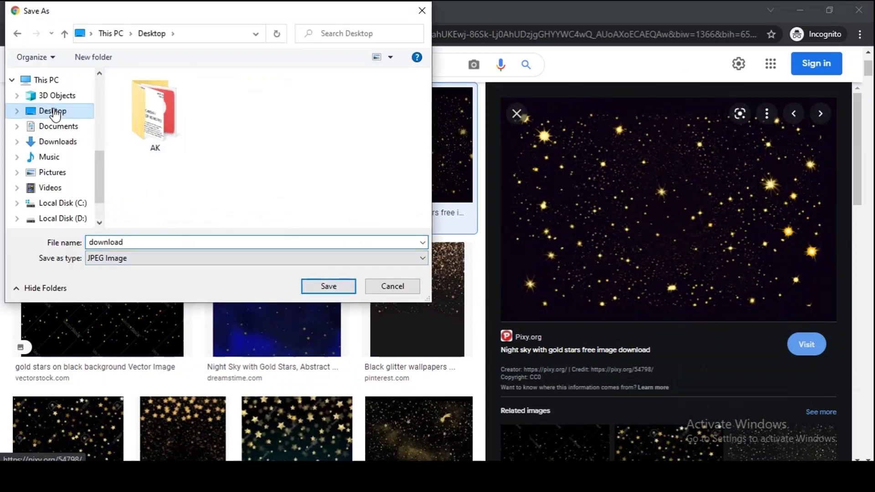
{"action": "double_click", "coordinate": [154, 239]}
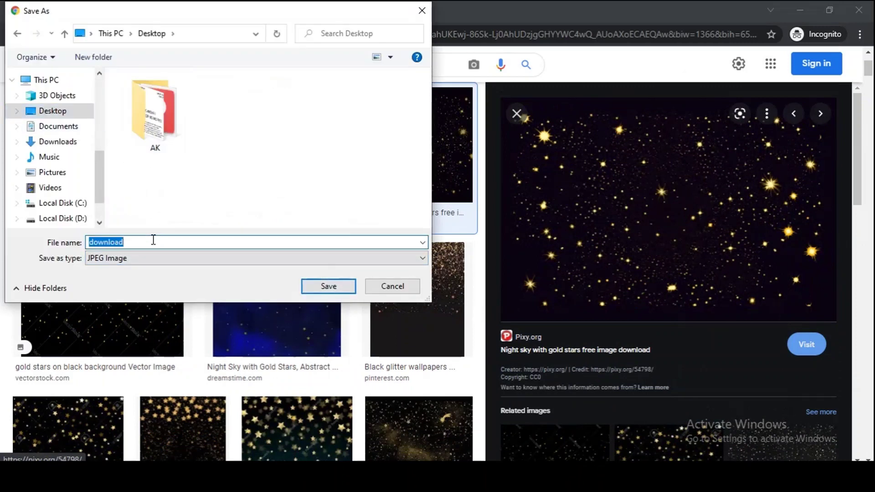
{"action": "key", "text": "BackSpace"}
{"action": "type", "text": "1"}
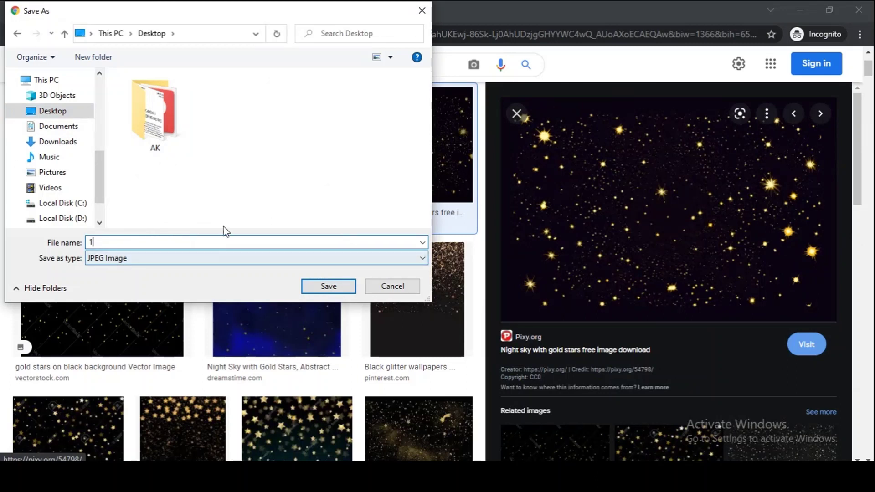
{"action": "key", "text": "BackSpace"}
{"action": "type", "text": "s"}
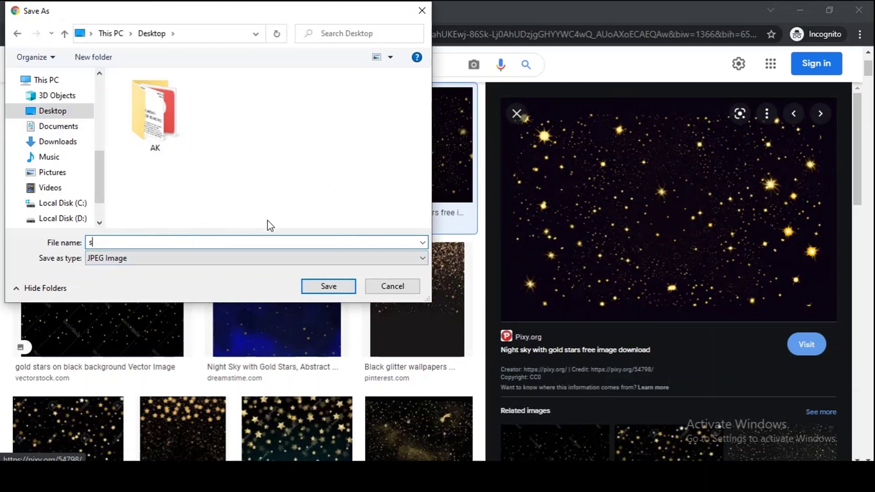
{"action": "left_click", "coordinate": [336, 288]}
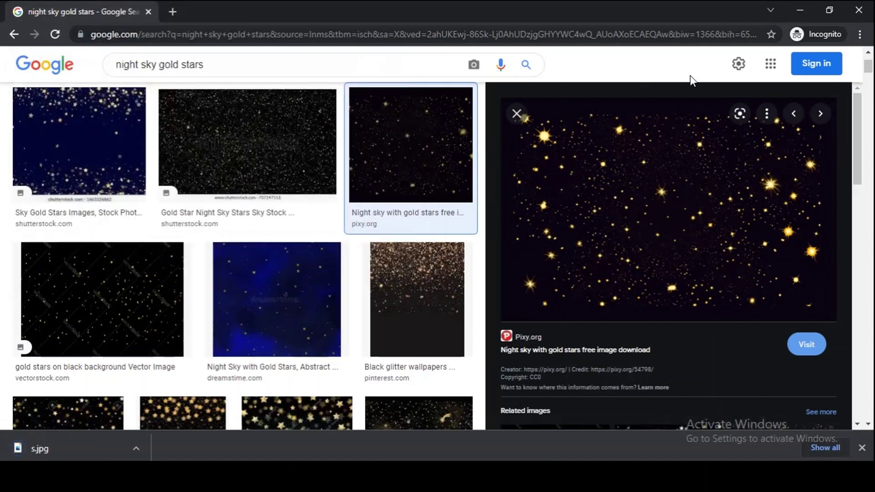
{"action": "mouse_move", "coordinate": [517, 471]}
{"action": "left_click", "coordinate": [517, 428]}
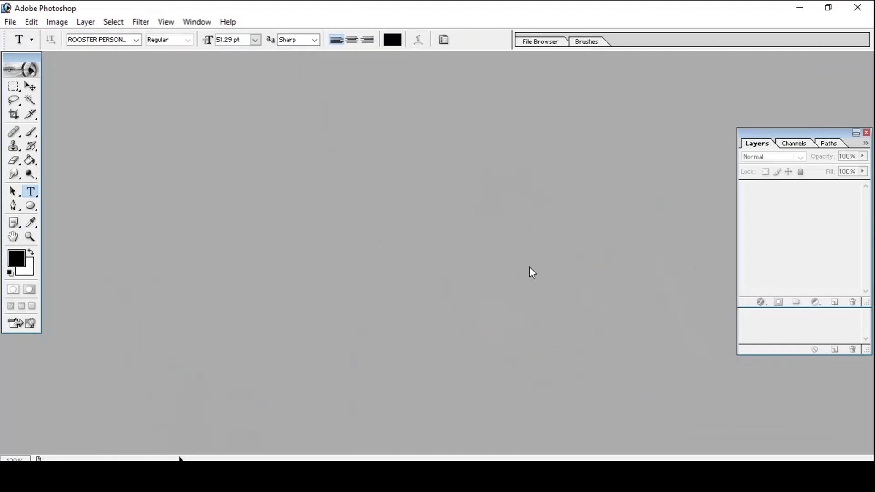
- Create a new blank document from the 4 x 6 inch preset
{"action": "key", "text": "ctrl+n"}
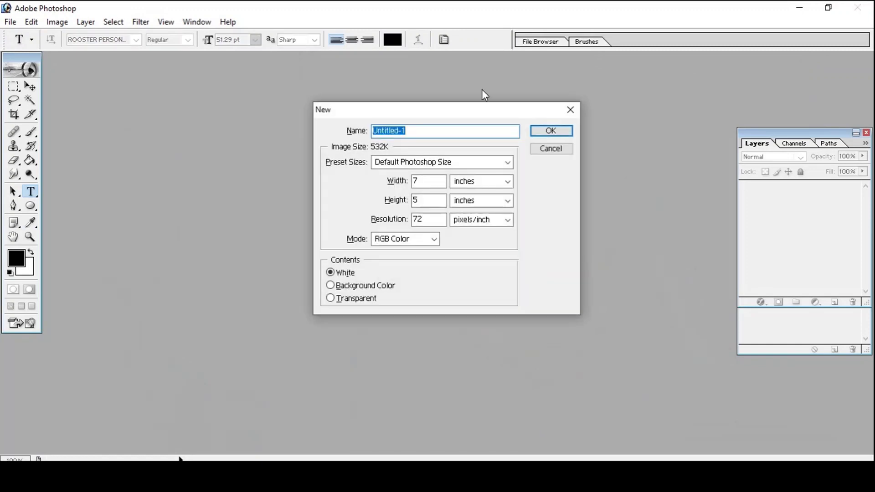
{"action": "left_click", "coordinate": [508, 163]}
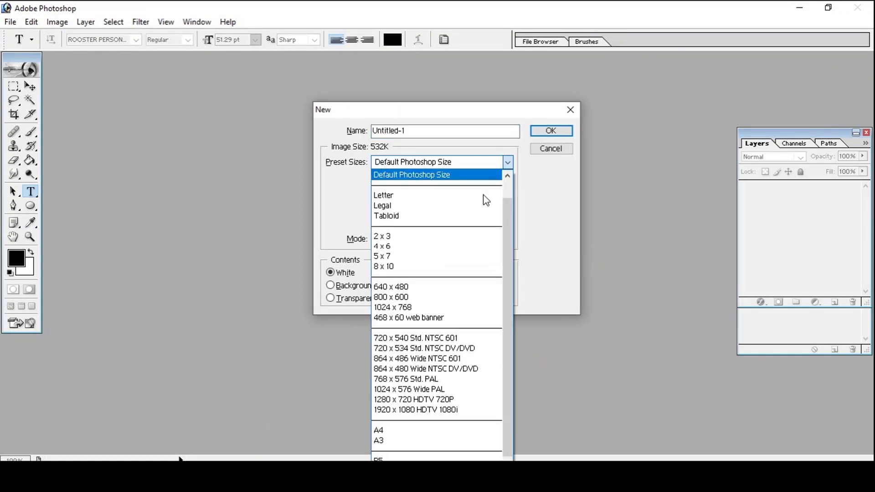
{"action": "left_click", "coordinate": [446, 247]}
{"action": "left_click", "coordinate": [556, 131]}
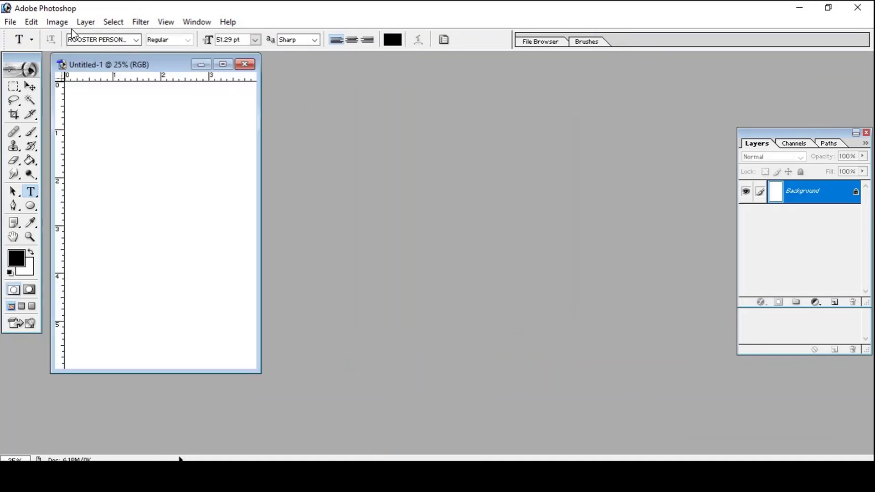
- Rotate the canvas 90° counter-clockwise into landscape orientation
{"action": "left_click", "coordinate": [57, 22]}
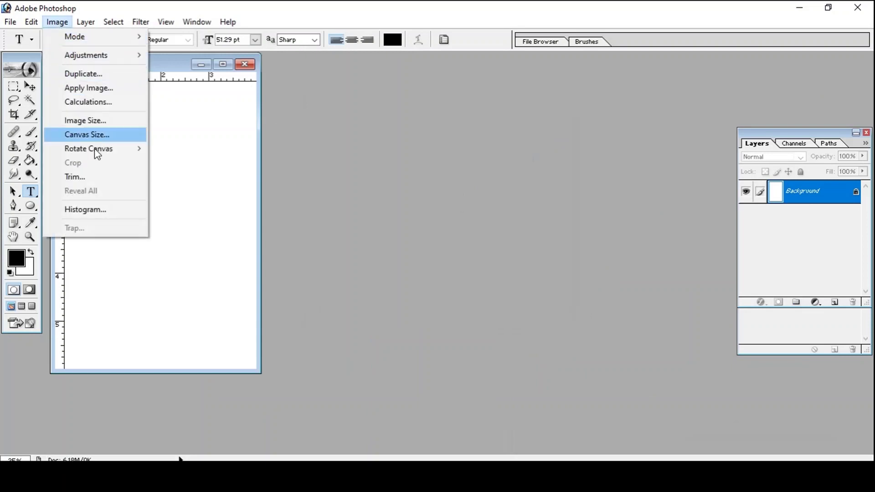
{"action": "mouse_move", "coordinate": [89, 149]}
{"action": "left_click", "coordinate": [218, 177]}
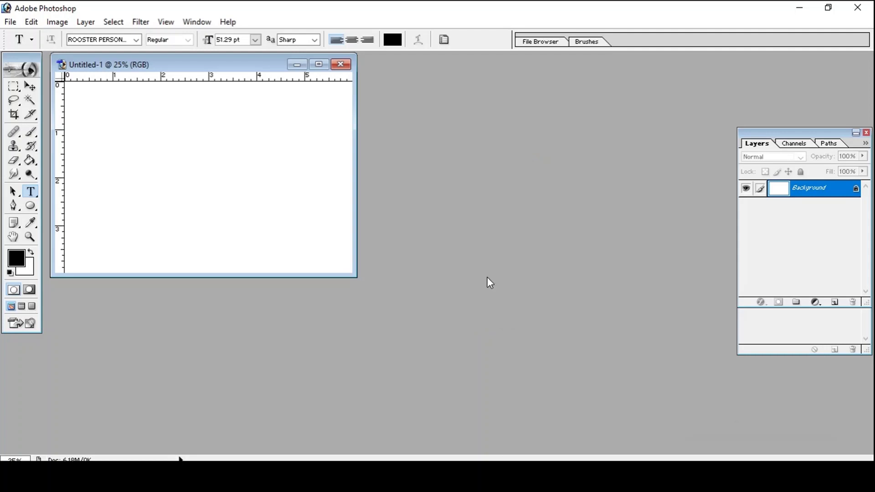
{"action": "double_click", "coordinate": [505, 240]}
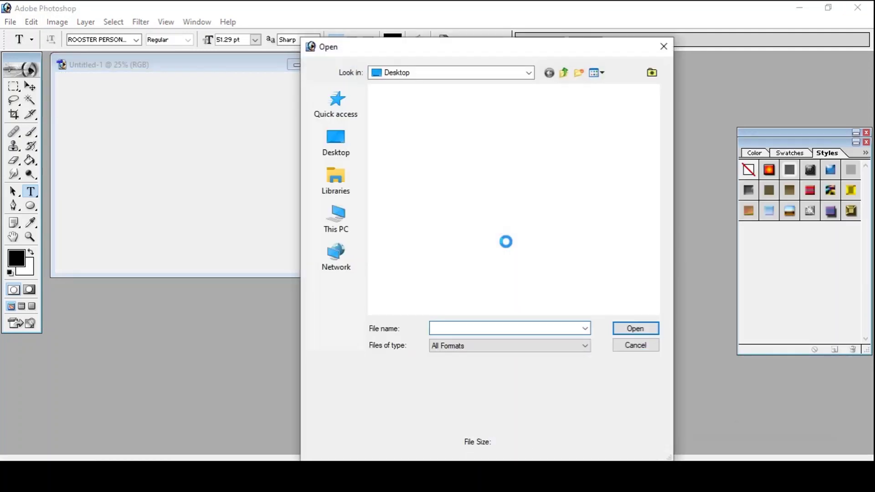
- Open s.jpg and cut the starfield out of it with the Move tool active
{"action": "left_click", "coordinate": [478, 125]}
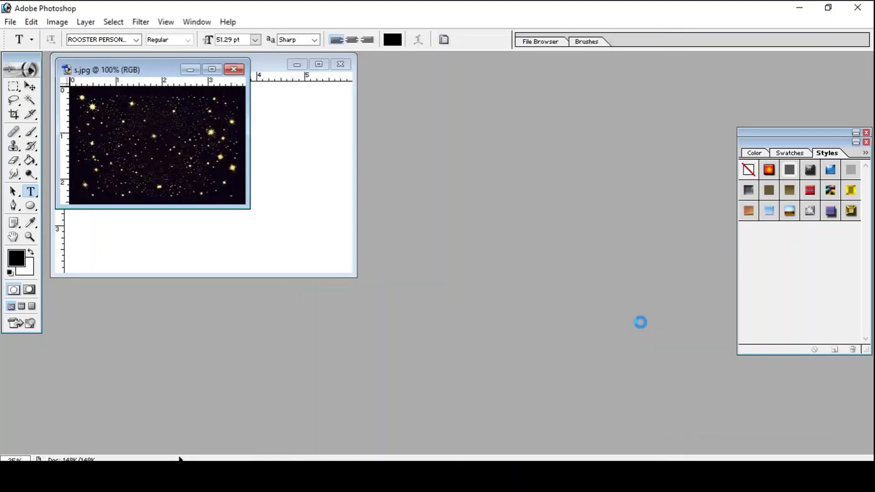
{"action": "mouse_move", "coordinate": [128, 74]}
{"action": "left_mouse_down"}
{"action": "mouse_move", "coordinate": [310, 180]}
{"action": "mouse_move", "coordinate": [510, 131]}
{"action": "mouse_move", "coordinate": [504, 127]}
{"action": "left_mouse_up"}
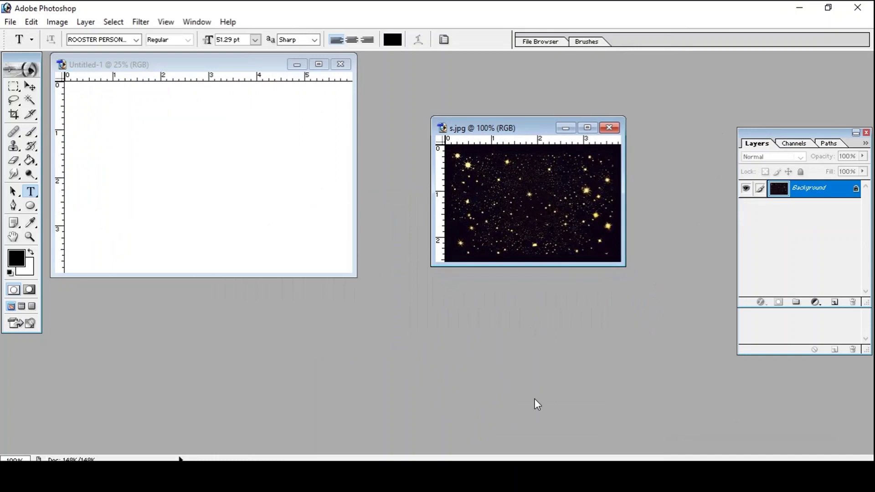
{"action": "left_click", "coordinate": [30, 86]}
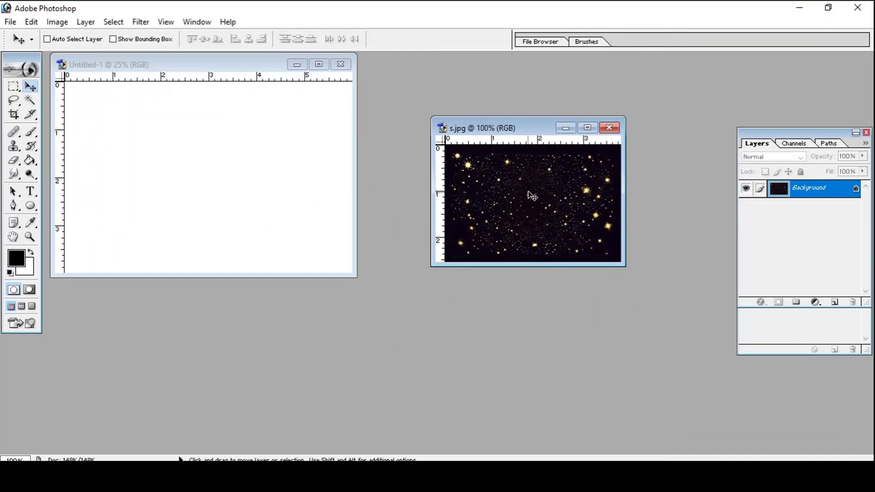
{"action": "left_click_drag", "start_coordinate": [517, 123], "coordinate": [497, 111]}
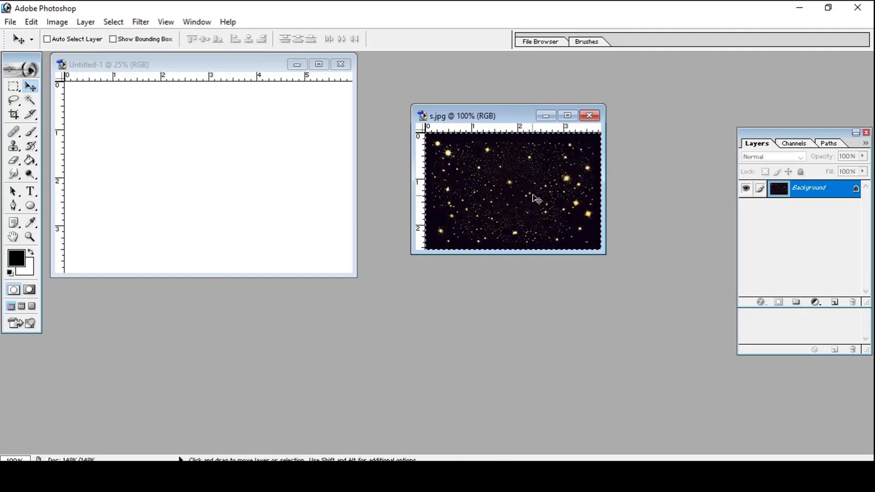
{"action": "key", "text": "ctrl+x"}
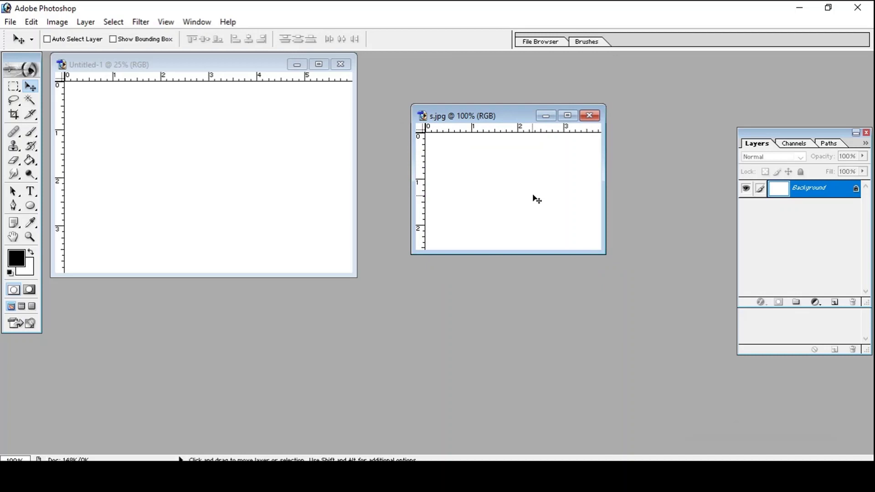
- Paste the starfield into Untitled-1 as Layer 1 and enlarge the document window
{"action": "left_click", "coordinate": [237, 59]}
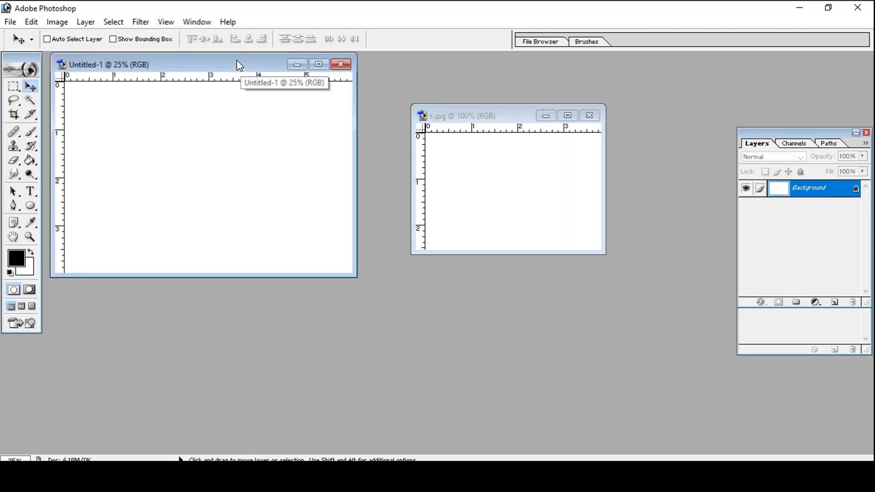
{"action": "left_click_drag", "start_coordinate": [236, 61], "coordinate": [366, 92]}
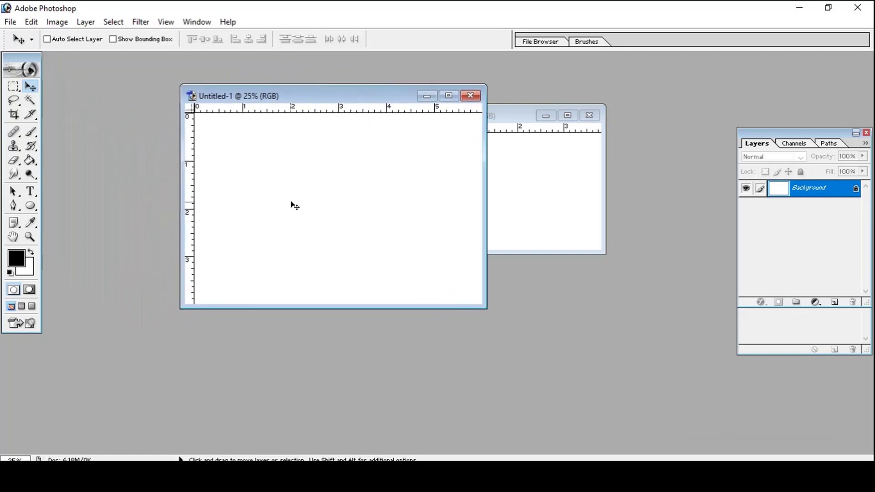
{"action": "key", "text": "ctrl+v"}
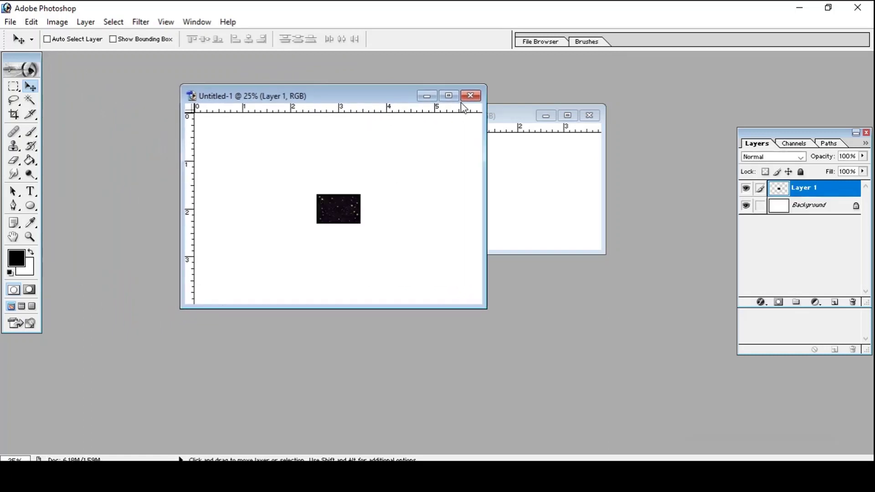
{"action": "left_click", "coordinate": [452, 96]}
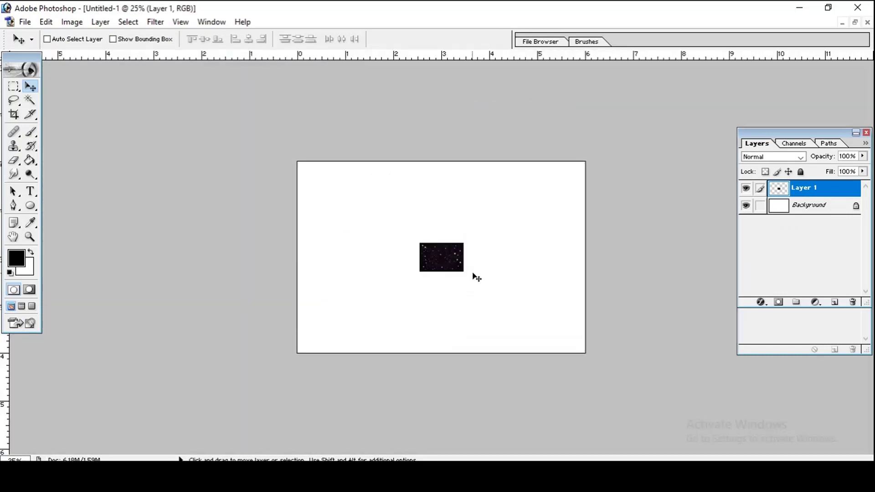
- Free-transform Layer 1 to cover the full canvas and set its opacity to 50%
{"action": "key", "text": "ctrl+t"}
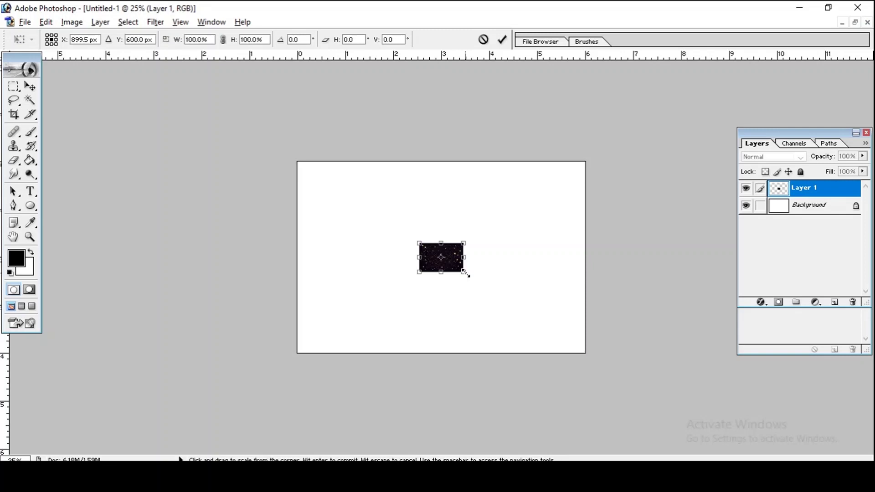
{"action": "left_click_drag", "start_coordinate": [466, 275], "coordinate": [587, 365]}
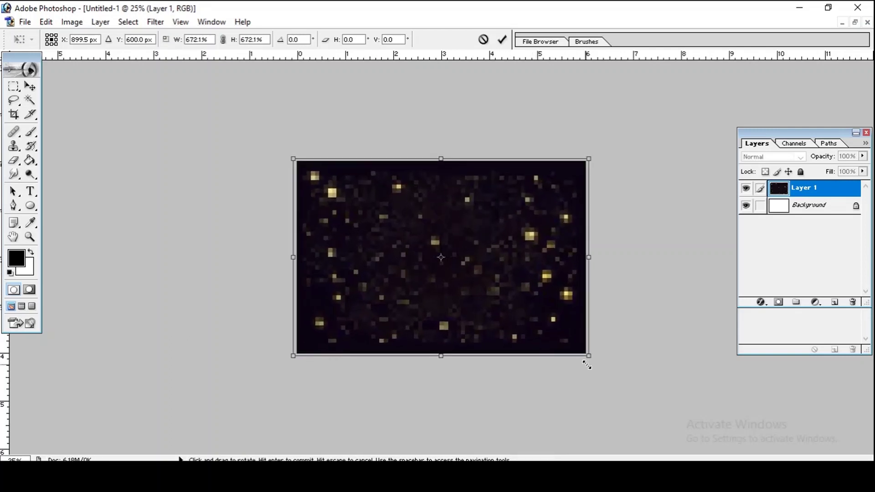
{"action": "key", "text": "Return"}
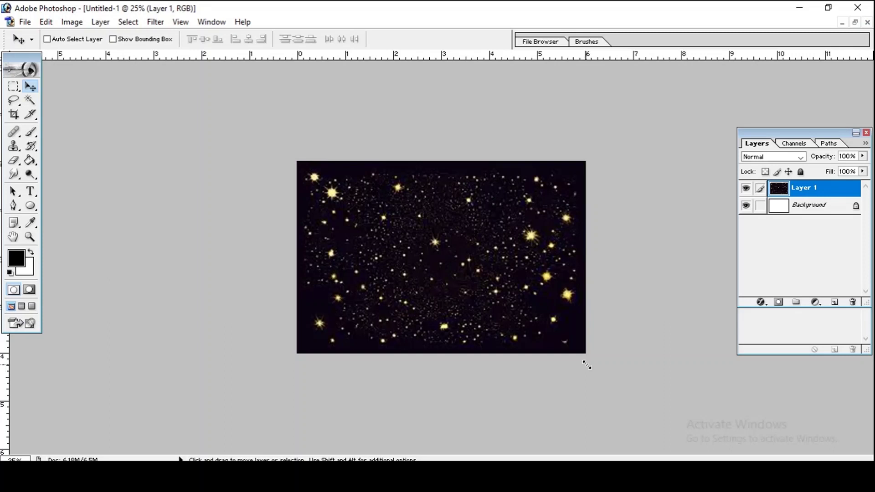
{"action": "key", "text": "5"}
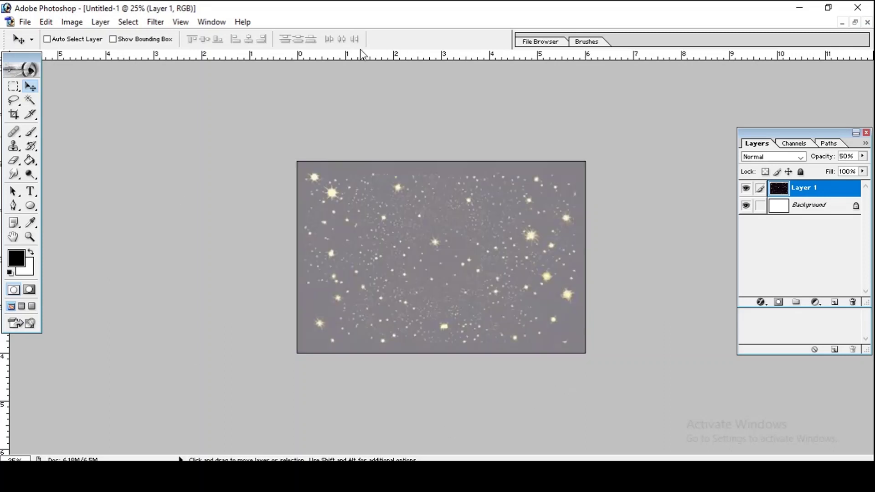
- Start a Horizontal Type layer on the canvas with white as the text colour
{"action": "left_click", "coordinate": [30, 193]}
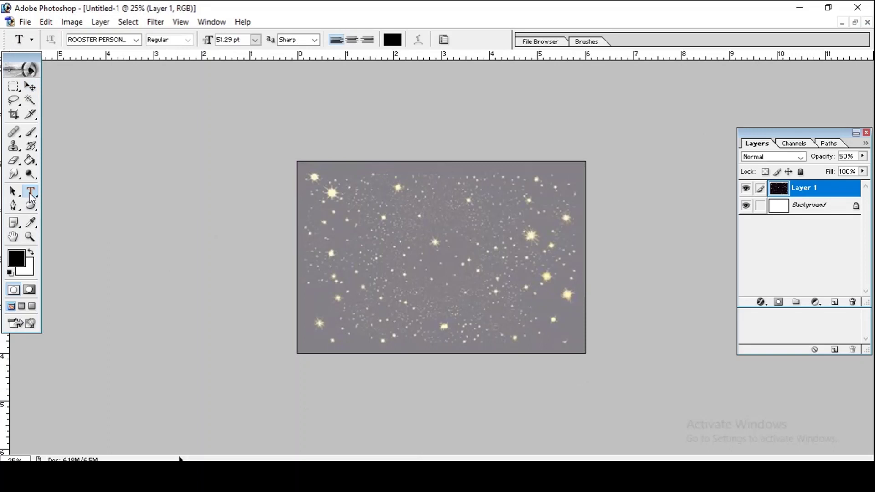
{"action": "left_click", "coordinate": [354, 226]}
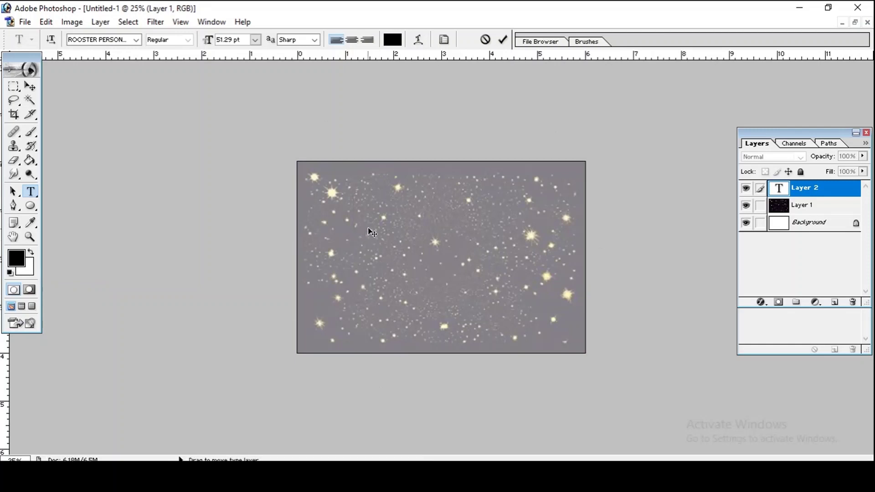
{"action": "left_click", "coordinate": [32, 253]}
- Type 'Telugu Ps Arif', commit it, and drag it to the canvas centre, zooming to check
{"action": "type", "text": "T"}
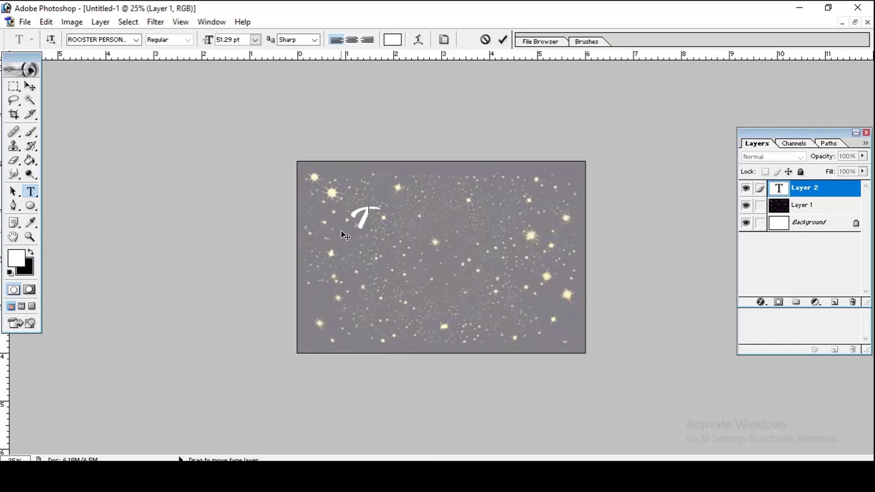
{"action": "type", "text": "e"}
{"action": "type", "text": "lu"}
{"action": "type", "text": "gu"}
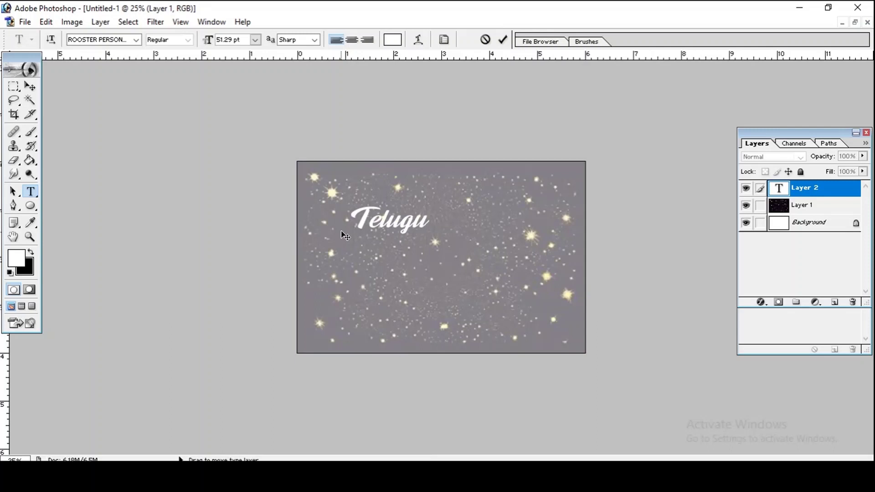
{"action": "type", "text": " P"}
{"action": "type", "text": "s"}
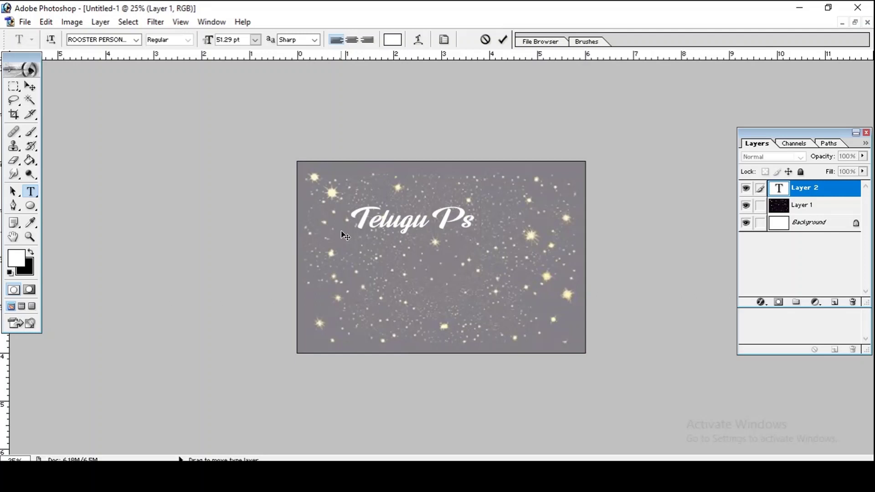
{"action": "type", "text": " Arif"}
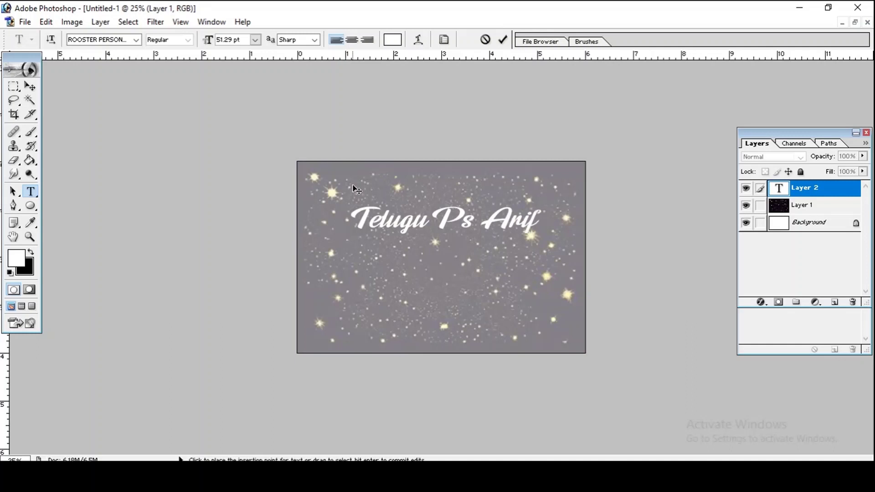
{"action": "left_click", "coordinate": [31, 87]}
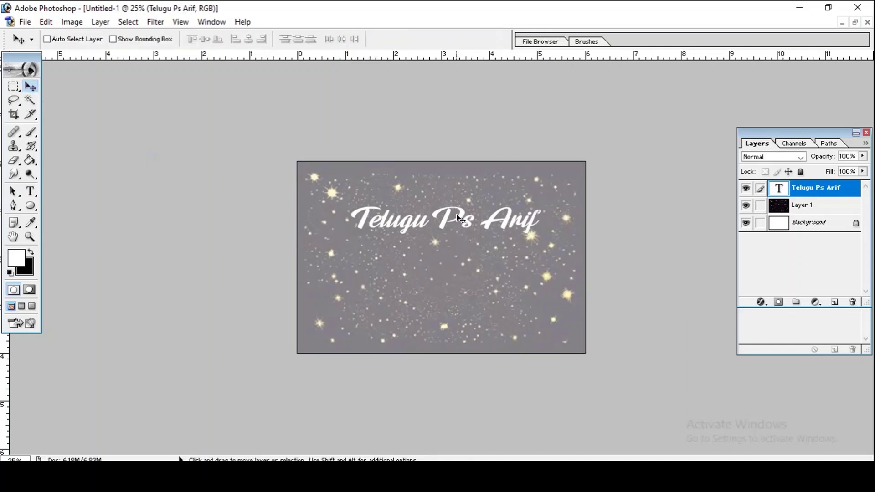
{"action": "left_click_drag", "start_coordinate": [455, 216], "coordinate": [450, 246]}
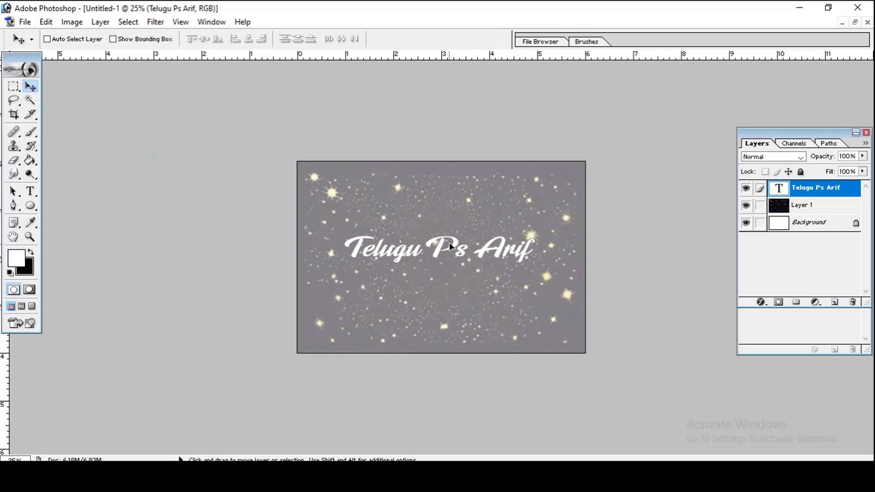
{"action": "left_click", "coordinate": [473, 258]}
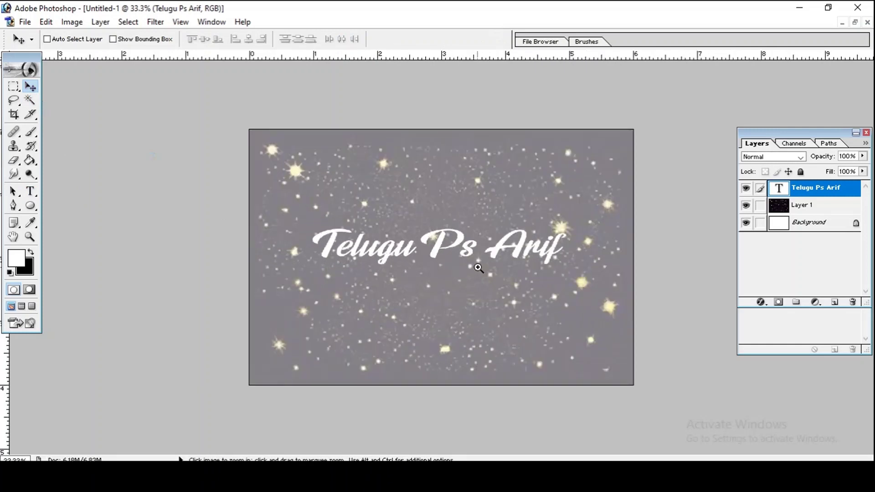
{"action": "left_click", "coordinate": [477, 266]}
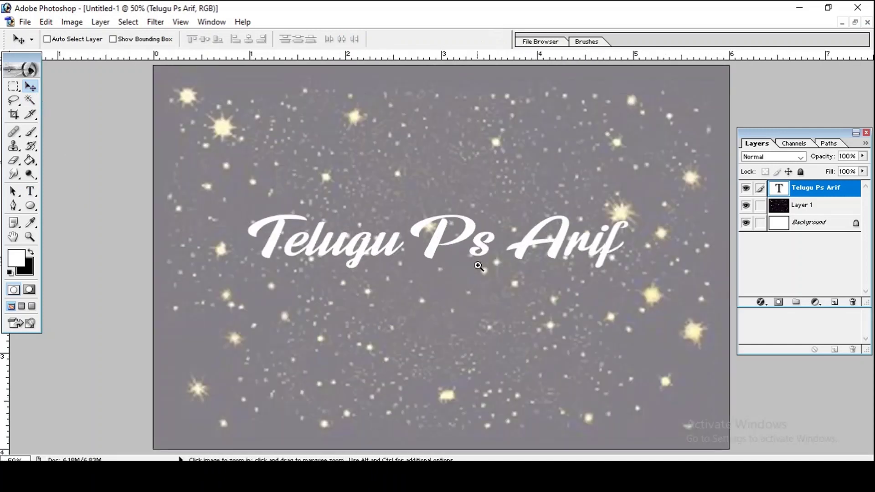
{"action": "left_click", "coordinate": [478, 266]}
{"action": "left_click", "coordinate": [454, 272], "text": "alt"}
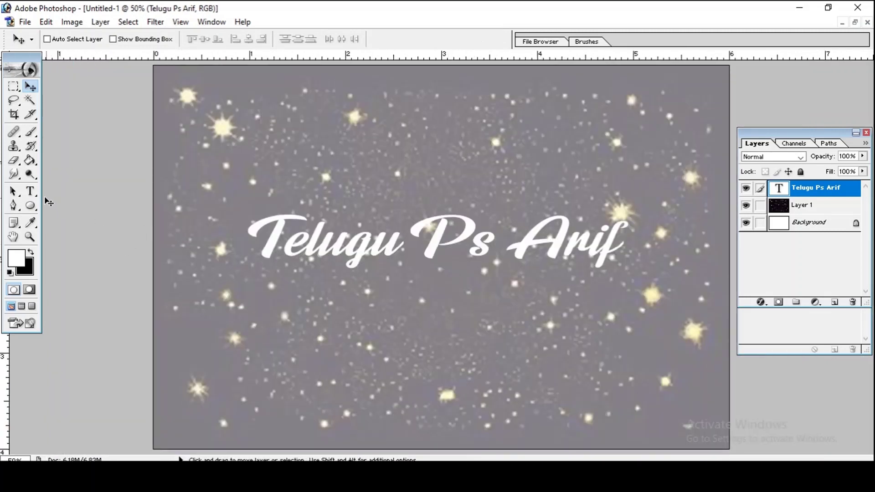
{"action": "left_click", "coordinate": [30, 192]}
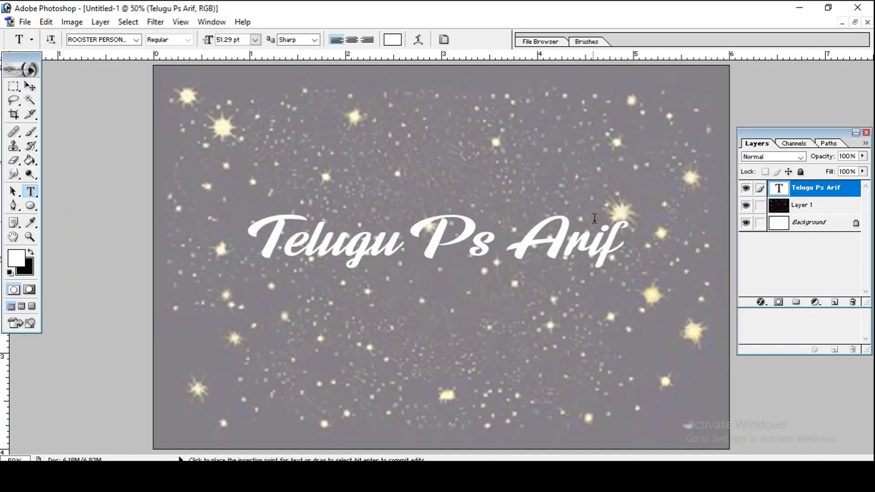
- Select all of the 'Telugu Ps Arif' text and recolour it black
{"action": "left_click_drag", "start_coordinate": [626, 236], "coordinate": [264, 239]}
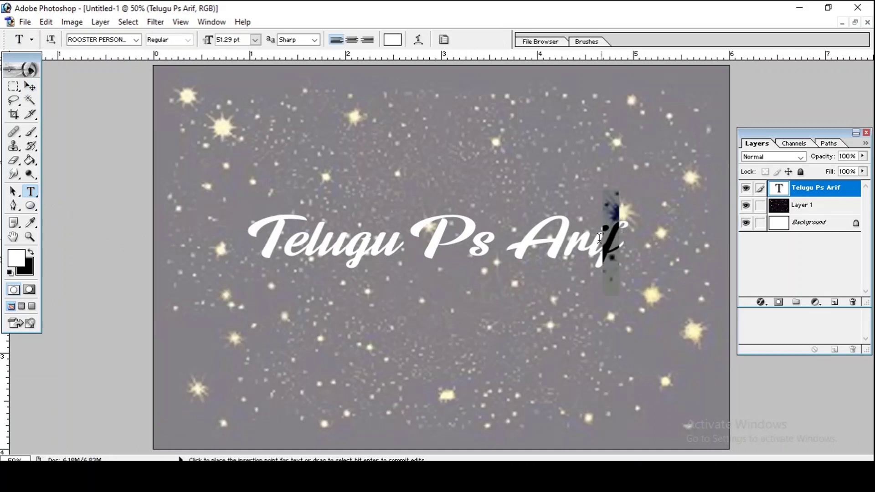
{"action": "left_click", "coordinate": [252, 239]}
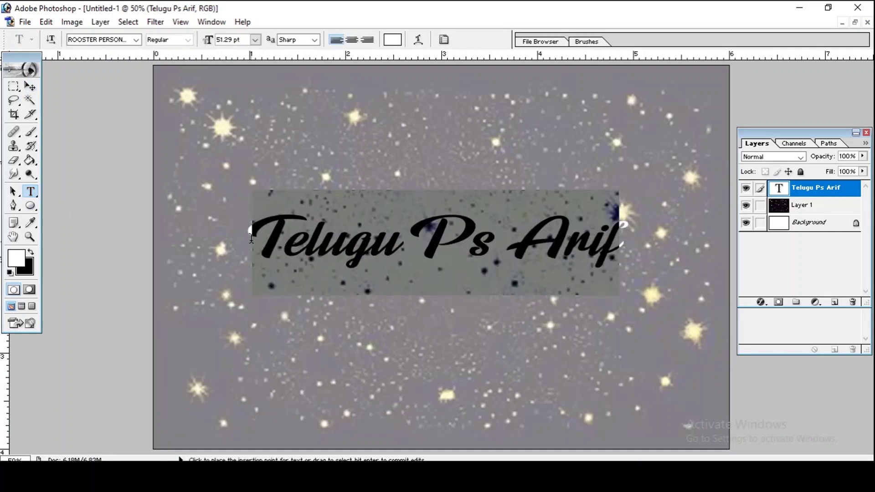
{"action": "left_click_drag", "start_coordinate": [625, 236], "coordinate": [239, 253]}
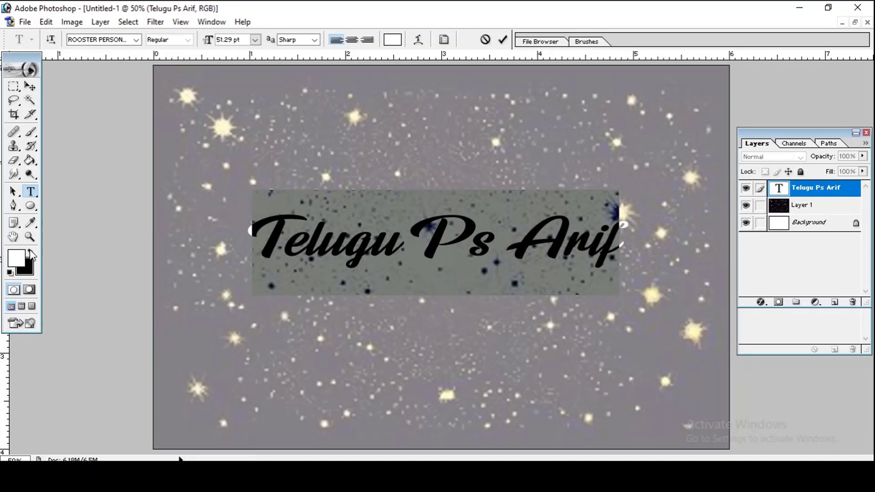
{"action": "left_click", "coordinate": [30, 252]}
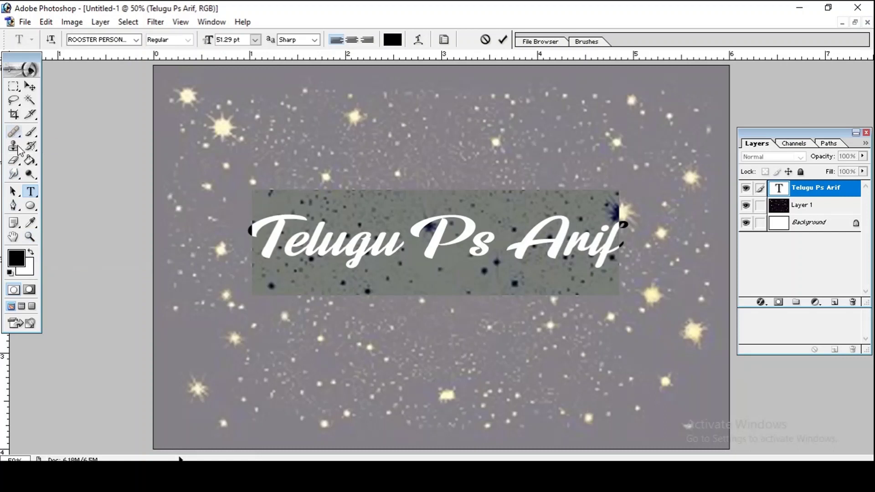
{"action": "left_click", "coordinate": [13, 86]}
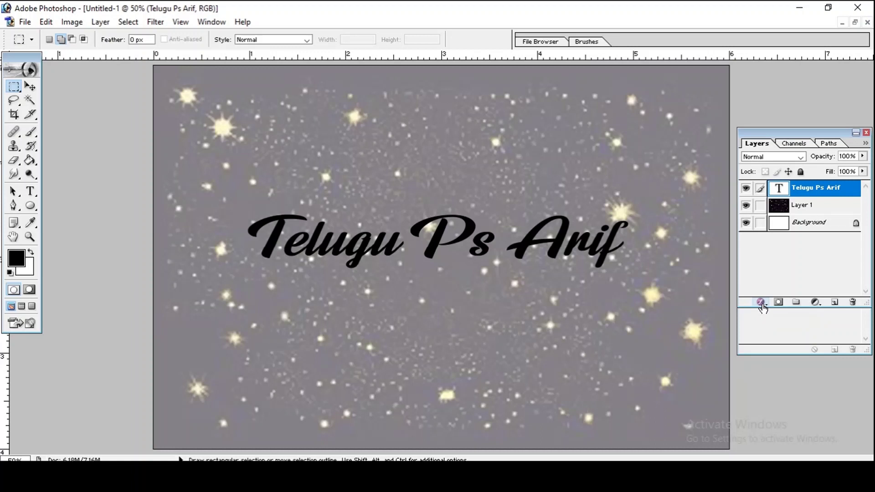
{"action": "left_click", "coordinate": [760, 303]}
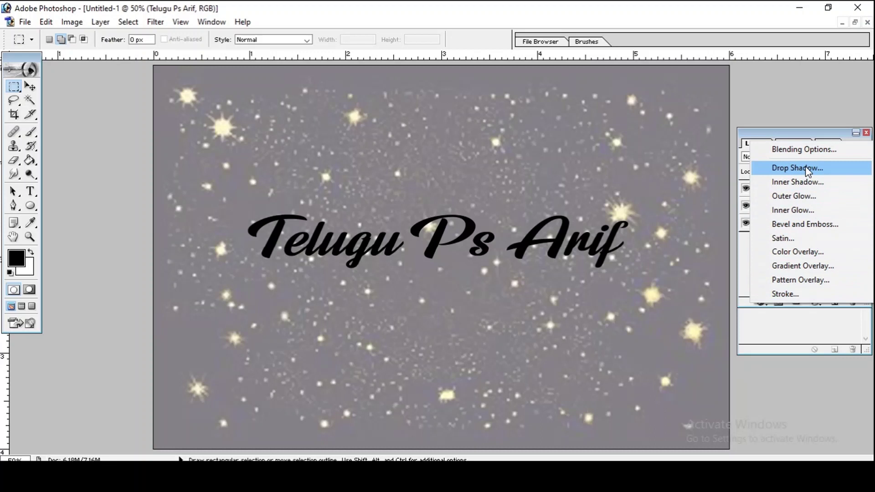
- Enable Drop Shadow, Bevel and Emboss, and a red Color Overlay on the title layer
{"action": "key", "text": "Escape"}
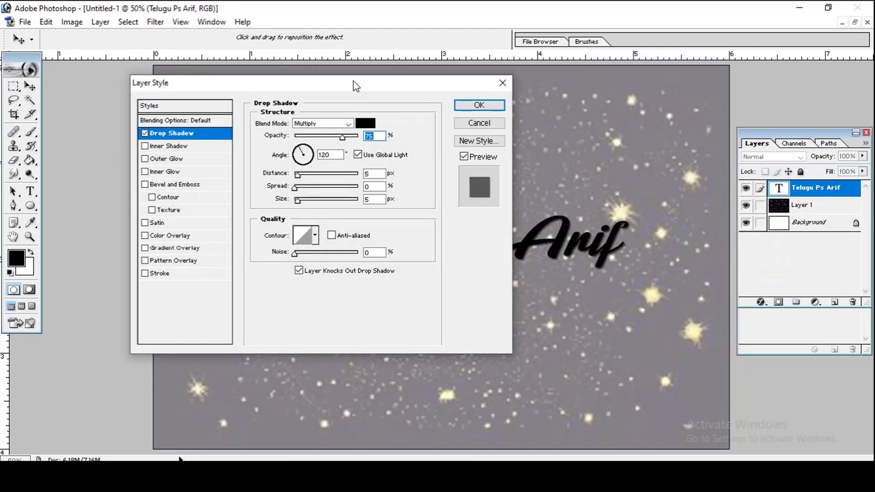
{"action": "mouse_move", "coordinate": [355, 86]}
{"action": "left_mouse_down"}
{"action": "mouse_move", "coordinate": [356, 146]}
{"action": "mouse_move", "coordinate": [357, 104]}
{"action": "left_mouse_up"}
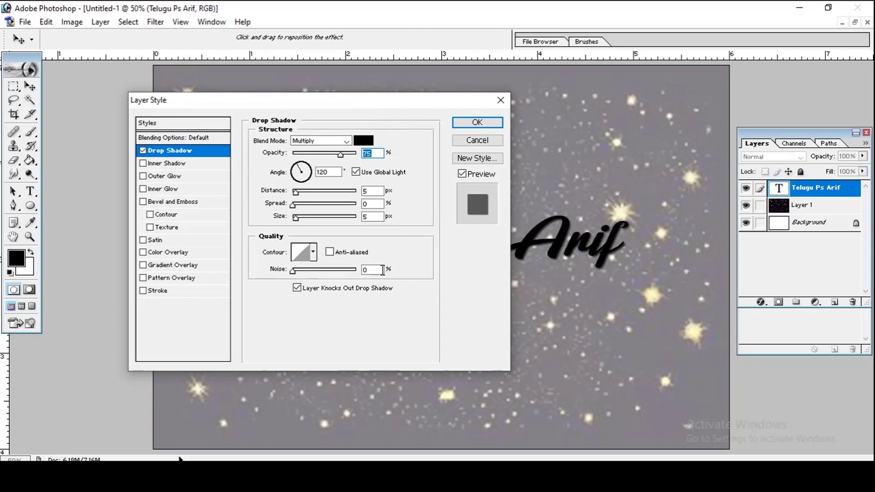
{"action": "left_click", "coordinate": [180, 208]}
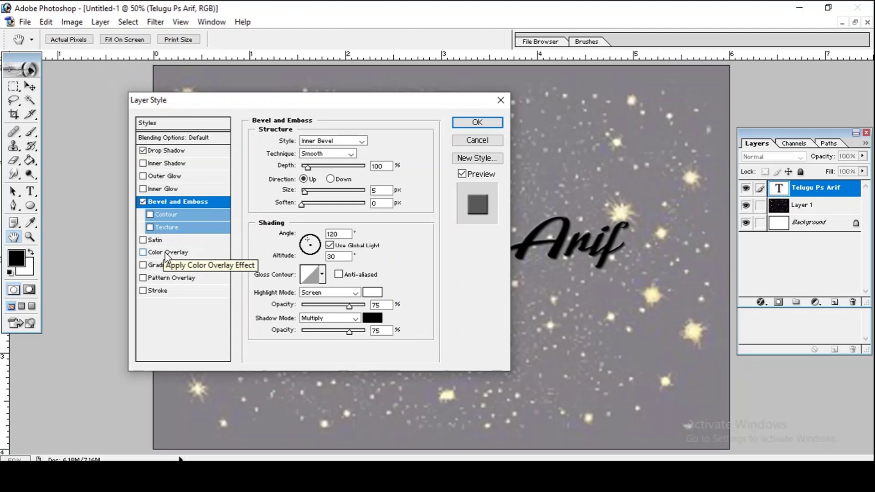
{"action": "left_click", "coordinate": [166, 253]}
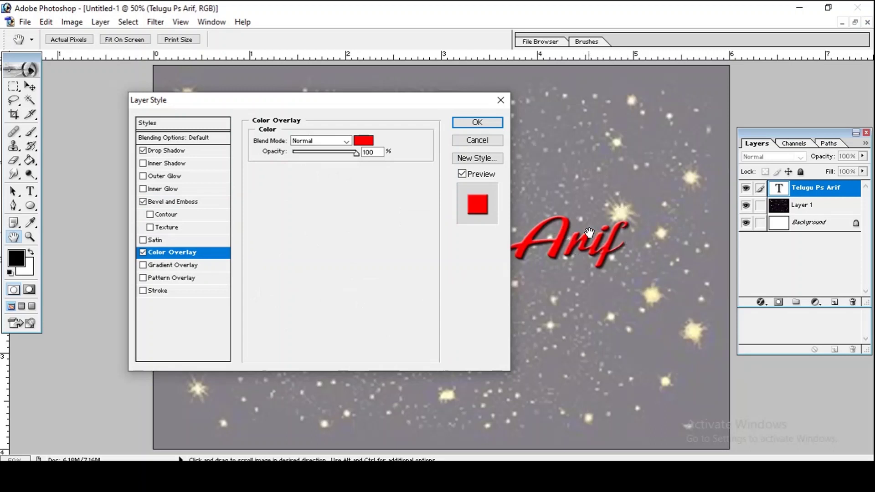
- In the overlay colour picker, enter hue 5948, saturation 76 and brightness 64
{"action": "left_click", "coordinate": [367, 142]}
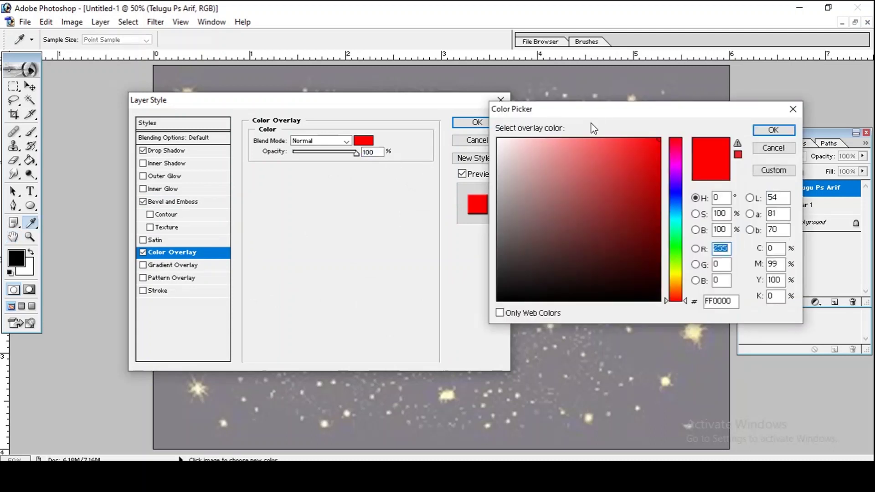
{"action": "left_click_drag", "start_coordinate": [607, 118], "coordinate": [268, 111]}
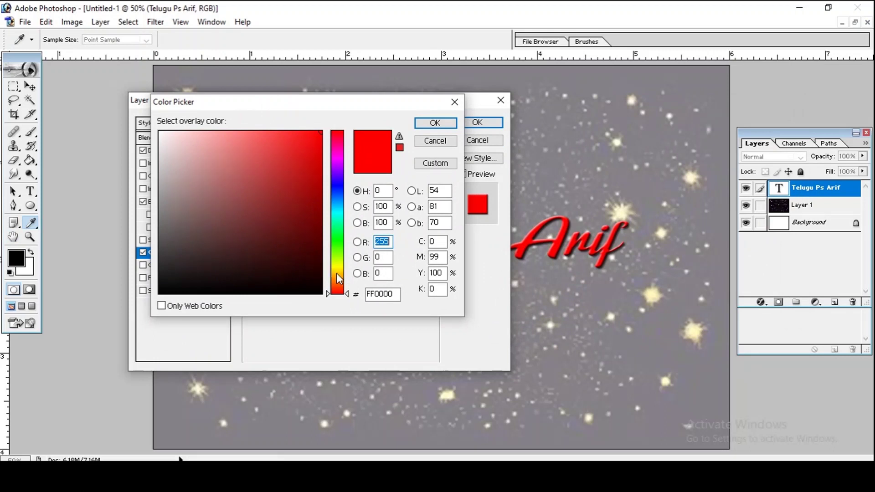
{"action": "left_click", "coordinate": [336, 272]}
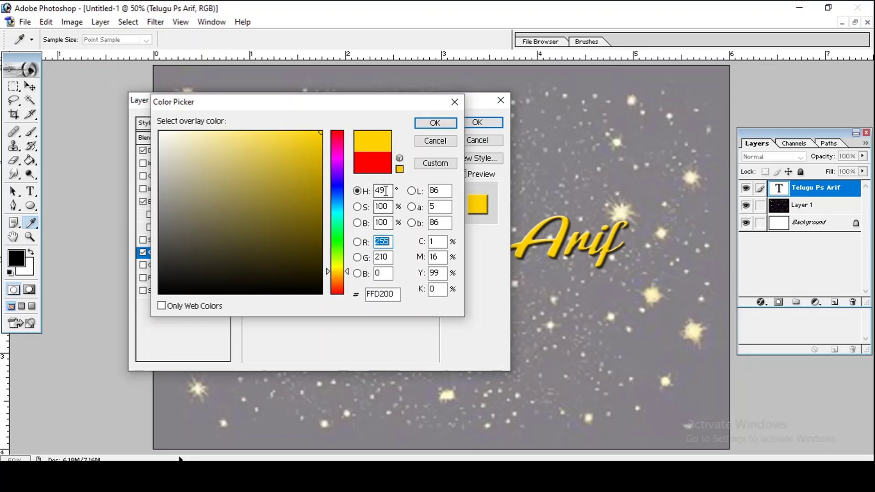
{"action": "double_click", "coordinate": [386, 190]}
{"action": "type", "text": "59"}
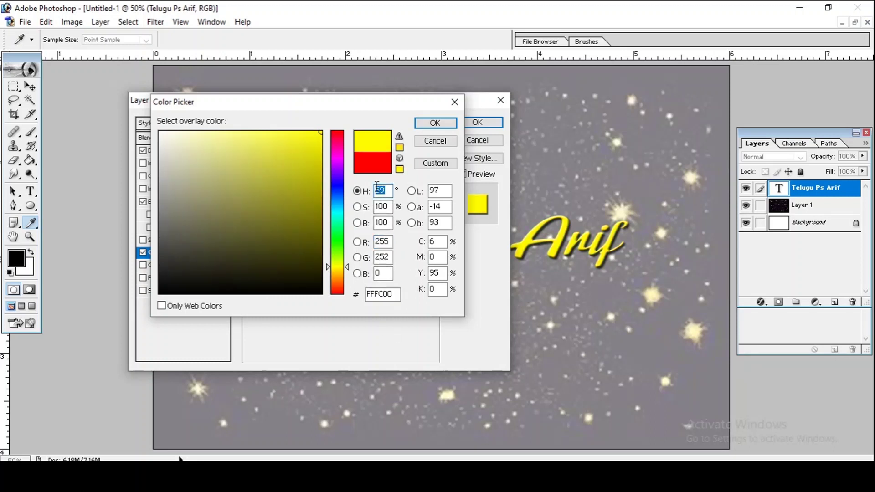
{"action": "type", "text": "4"}
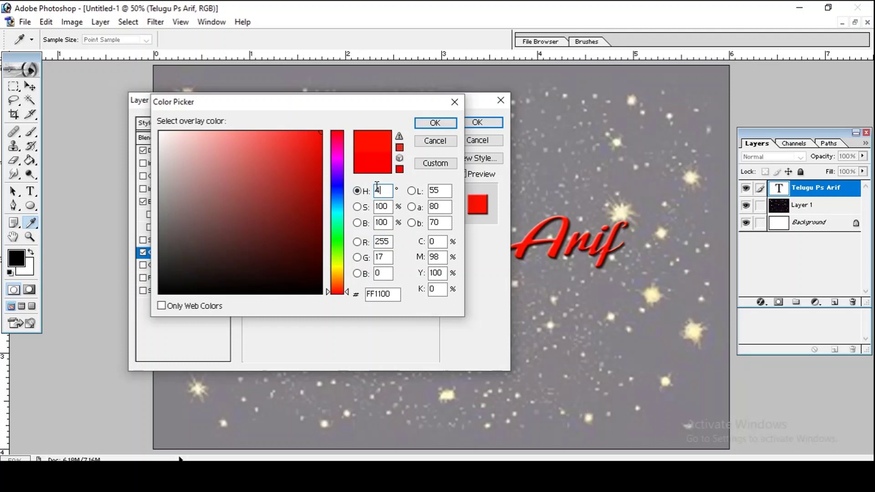
{"action": "type", "text": "8"}
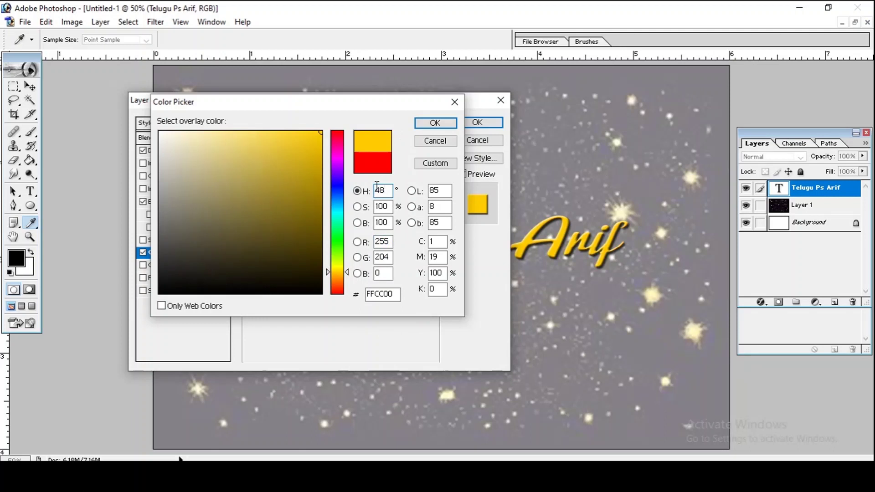
{"action": "left_click_drag", "start_coordinate": [390, 206], "coordinate": [369, 207]}
{"action": "type", "text": "76"}
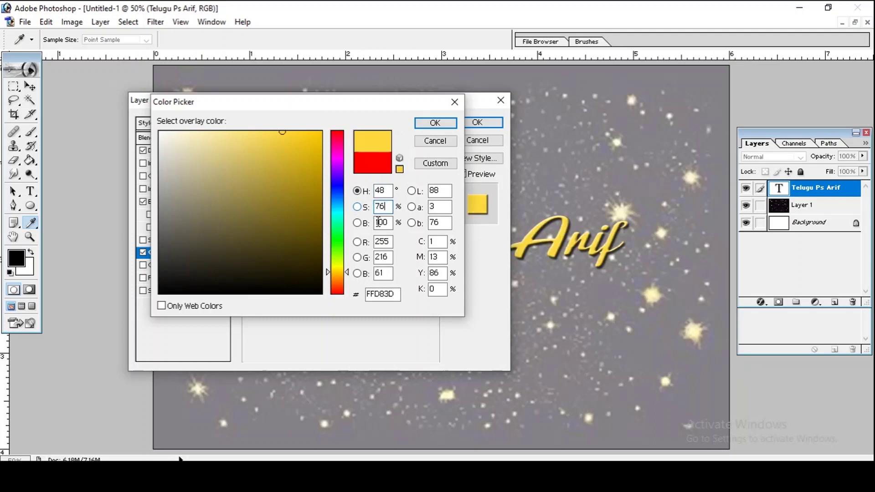
{"action": "left_click_drag", "start_coordinate": [392, 223], "coordinate": [369, 222]}
{"action": "type", "text": "64"}
- Set the red component to 162 and green to 157
{"action": "key", "text": "Tab"}
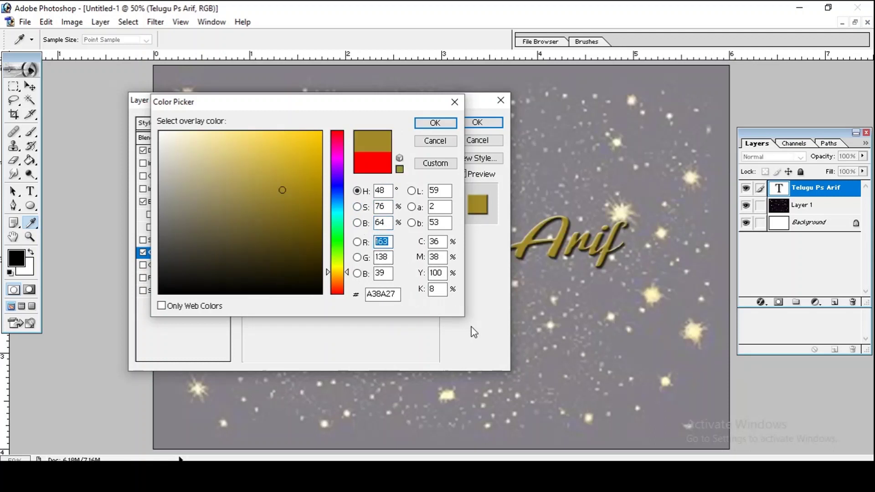
{"action": "type", "text": "16"}
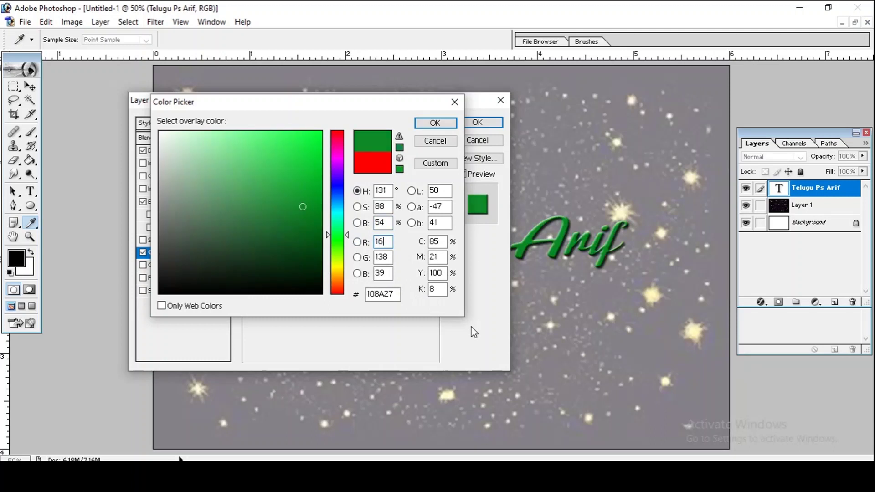
{"action": "type", "text": "2"}
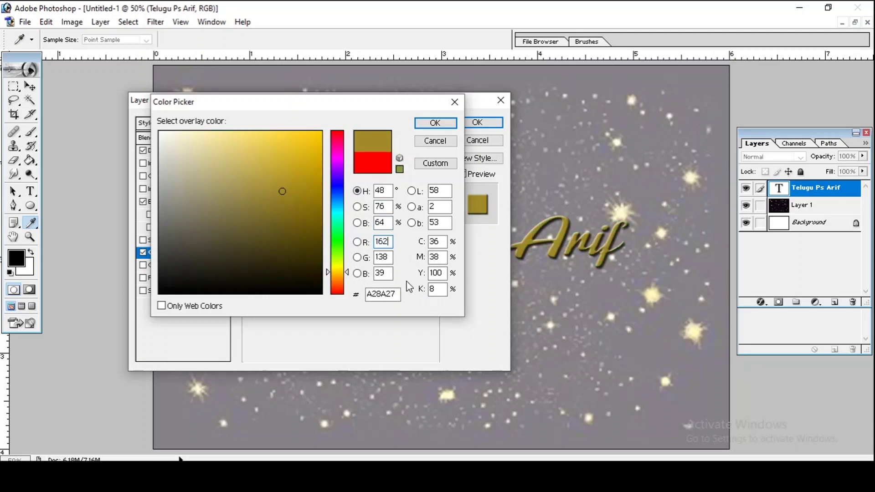
{"action": "left_click_drag", "start_coordinate": [391, 256], "coordinate": [372, 256]}
{"action": "type", "text": "1"}
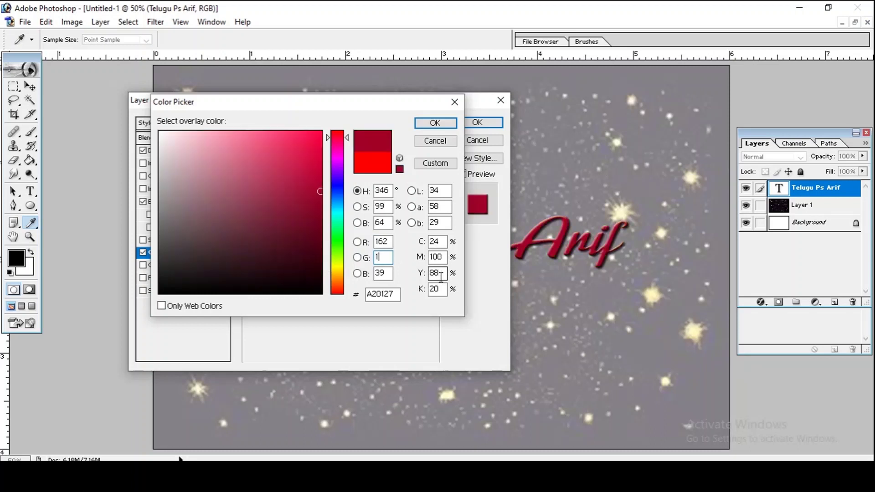
{"action": "type", "text": "57"}
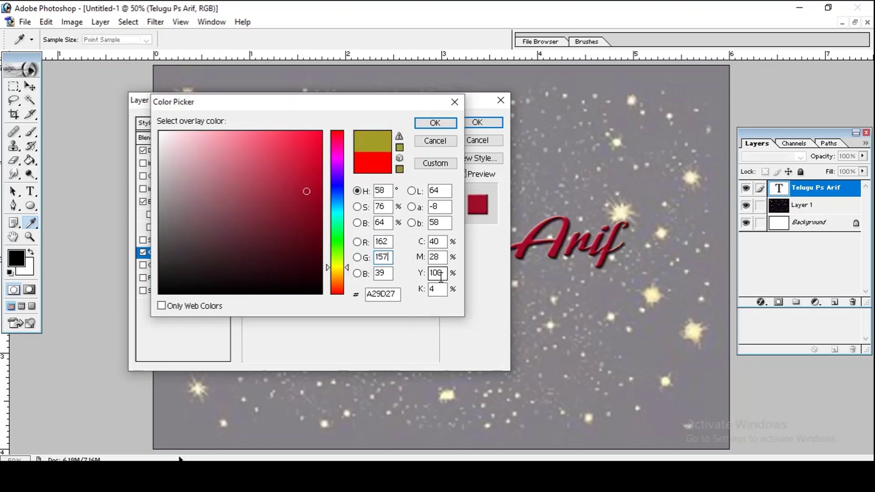
{"action": "left_click", "coordinate": [370, 273]}
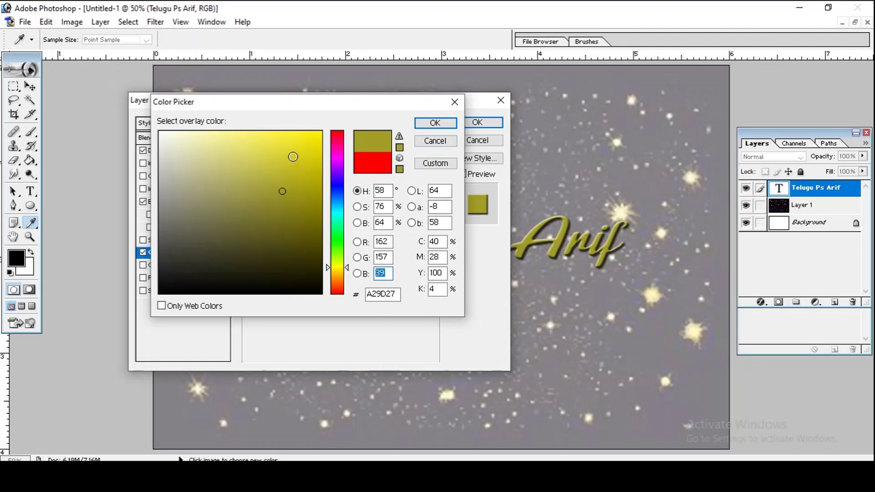
- Fine-tune the shade in the colour field to olive-gold BEB827 and confirm it
{"action": "left_click", "coordinate": [293, 157]}
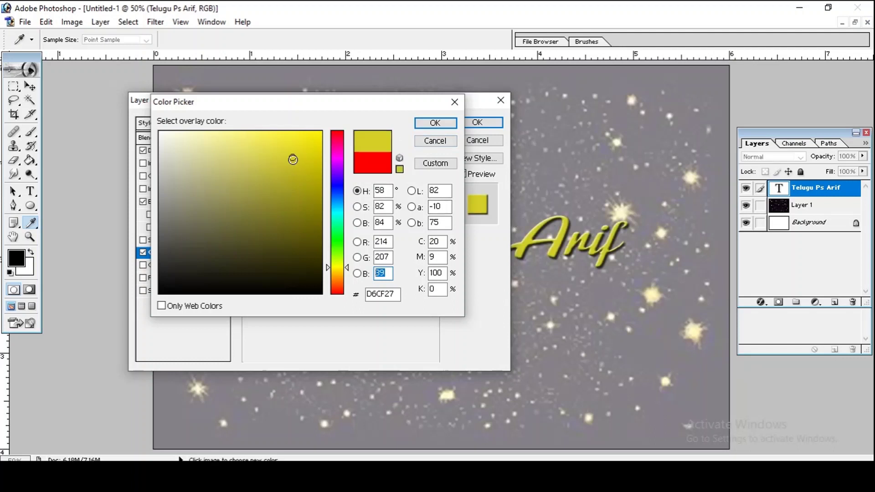
{"action": "left_click", "coordinate": [287, 164]}
{"action": "left_click", "coordinate": [282, 168]}
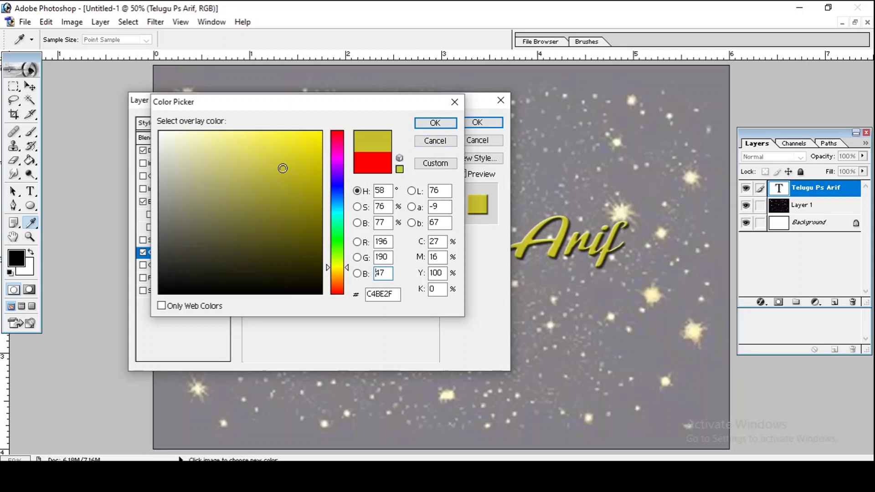
{"action": "left_click", "coordinate": [282, 167]}
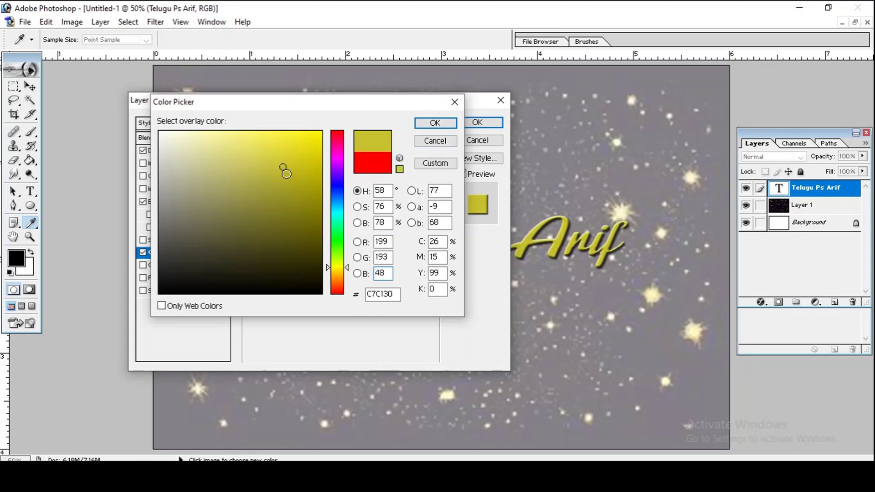
{"action": "left_click", "coordinate": [289, 169]}
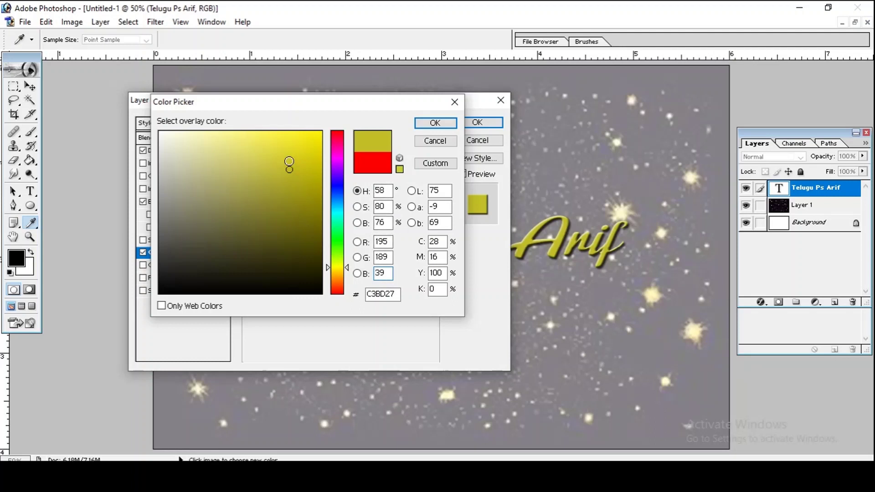
{"action": "left_click", "coordinate": [288, 156]}
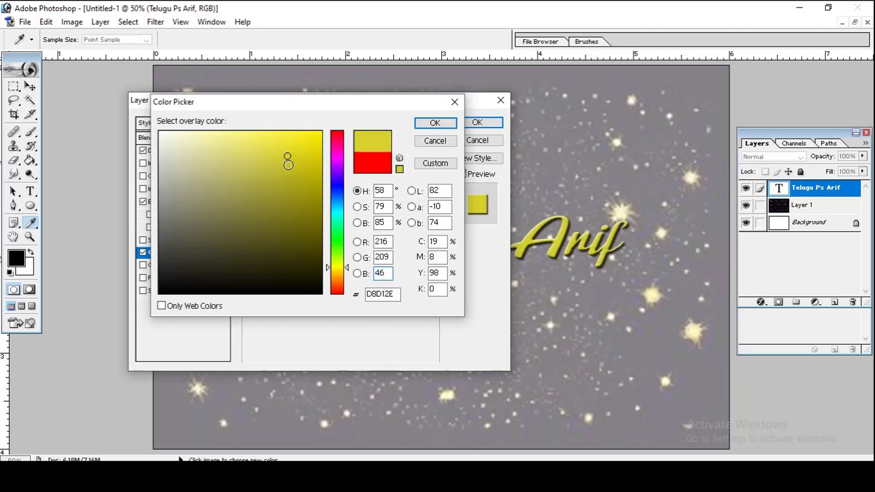
{"action": "left_click", "coordinate": [286, 168]}
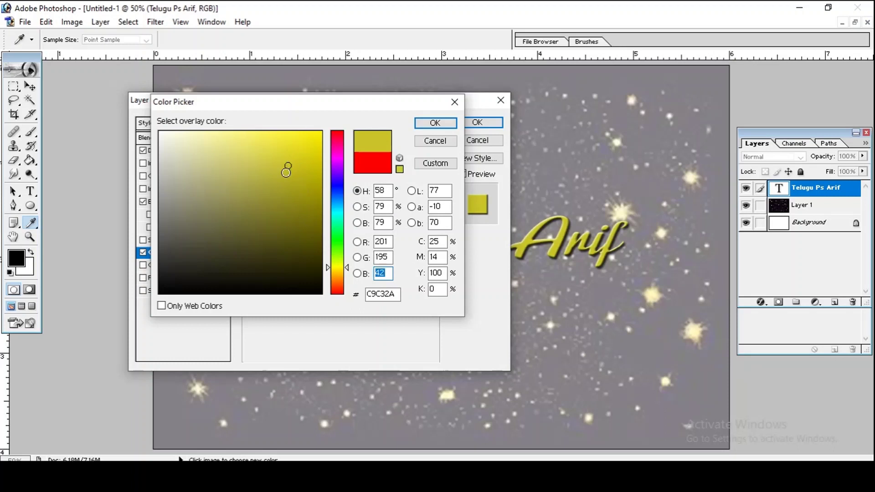
{"action": "left_click", "coordinate": [289, 160]}
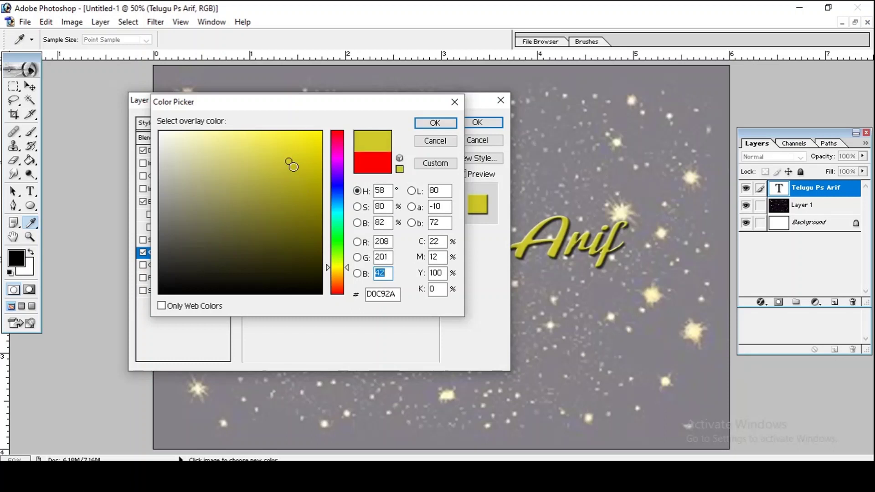
{"action": "left_click", "coordinate": [288, 172]}
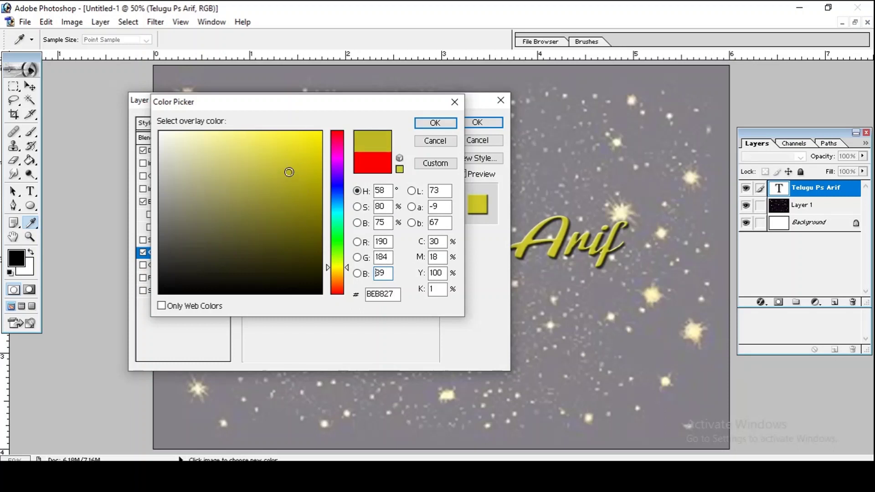
{"action": "left_click", "coordinate": [421, 124]}
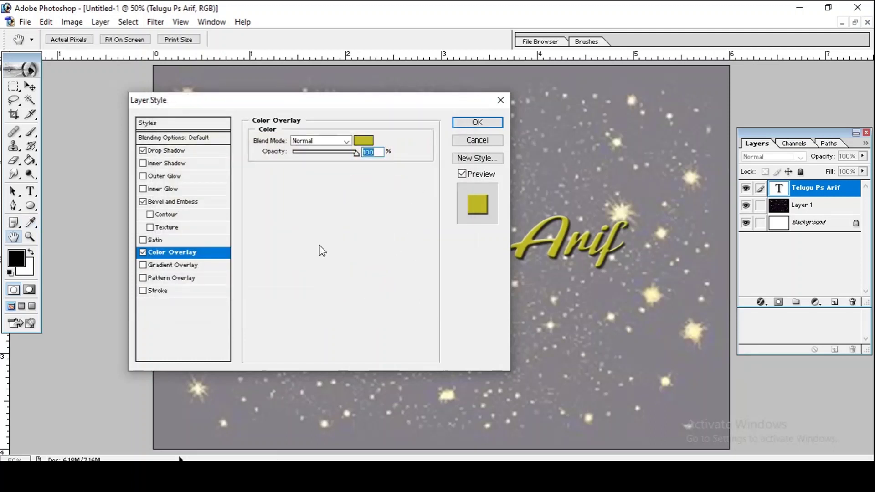
- Set the Bevel and Emboss depth to 480% and size to 10
{"action": "left_click", "coordinate": [197, 207]}
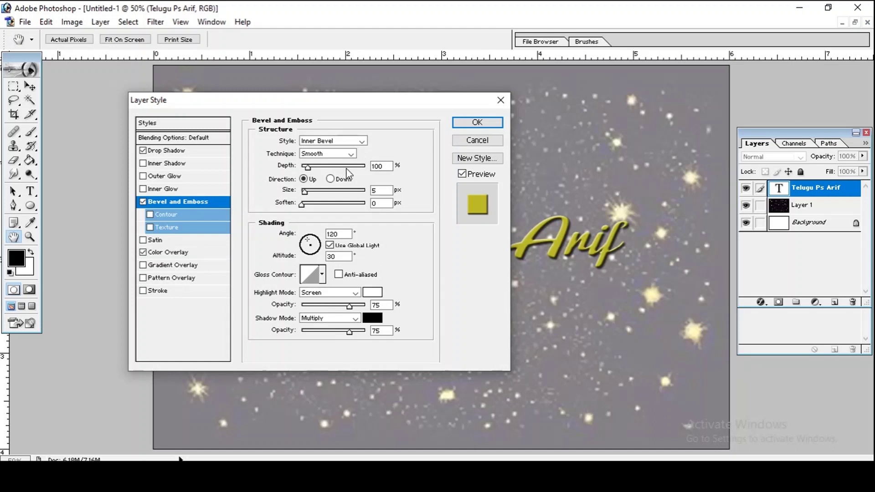
{"action": "left_click_drag", "start_coordinate": [387, 166], "coordinate": [370, 167]}
{"action": "type", "text": "48"}
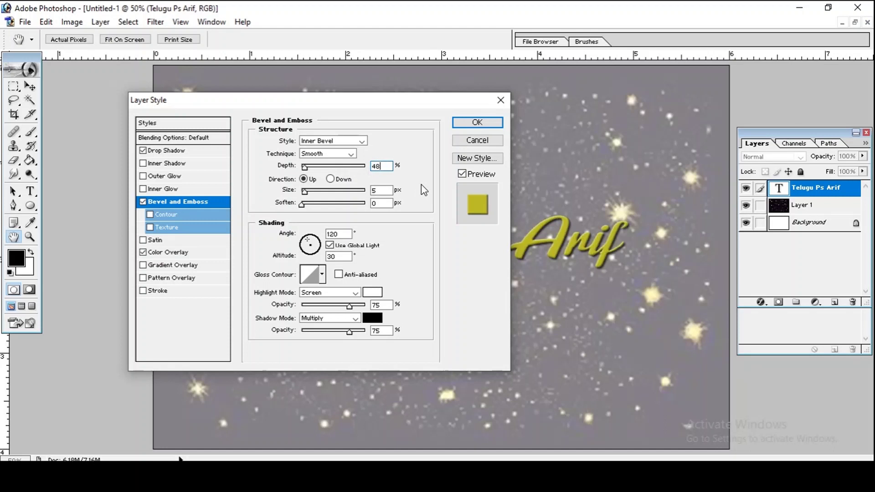
{"action": "type", "text": "0"}
{"action": "double_click", "coordinate": [373, 191]}
{"action": "key", "text": "Down"}
{"action": "key", "text": "Down"}
{"action": "type", "text": "1"}
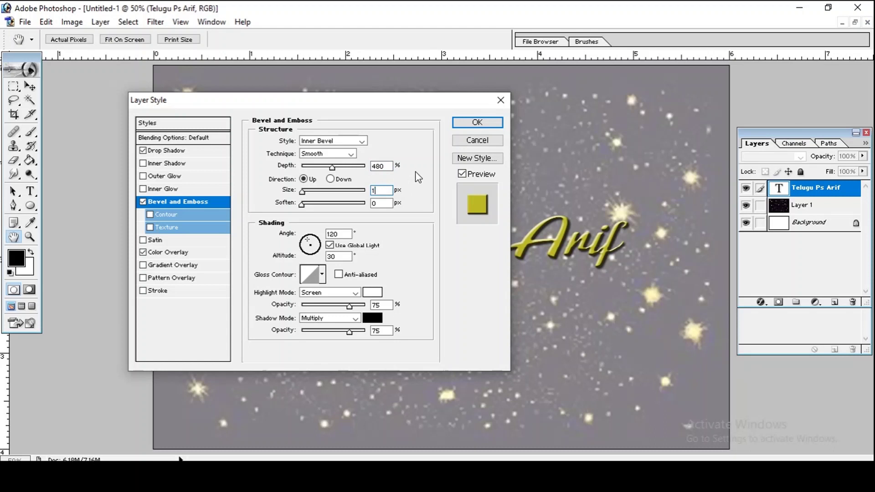
{"action": "type", "text": "0"}
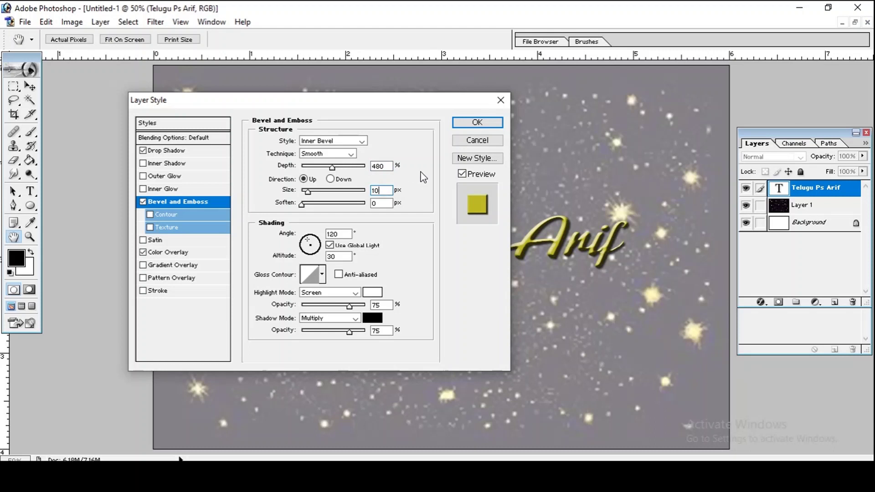
- Add a point to the custom gloss contour, then apply the Ring gloss contour
{"action": "left_click", "coordinate": [311, 276]}
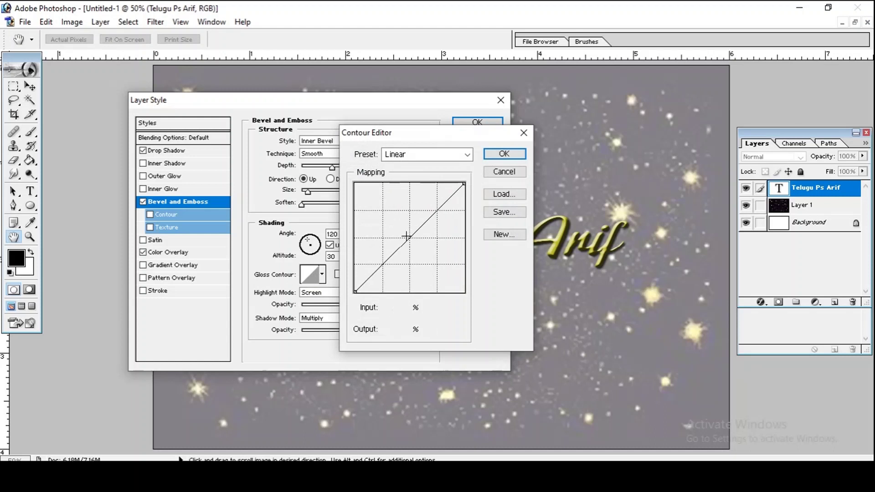
{"action": "left_click", "coordinate": [409, 237]}
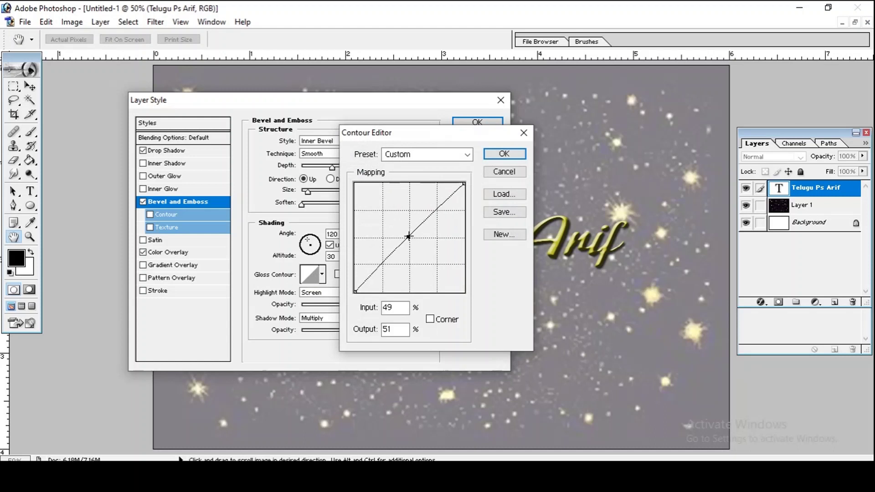
{"action": "left_click", "coordinate": [493, 156]}
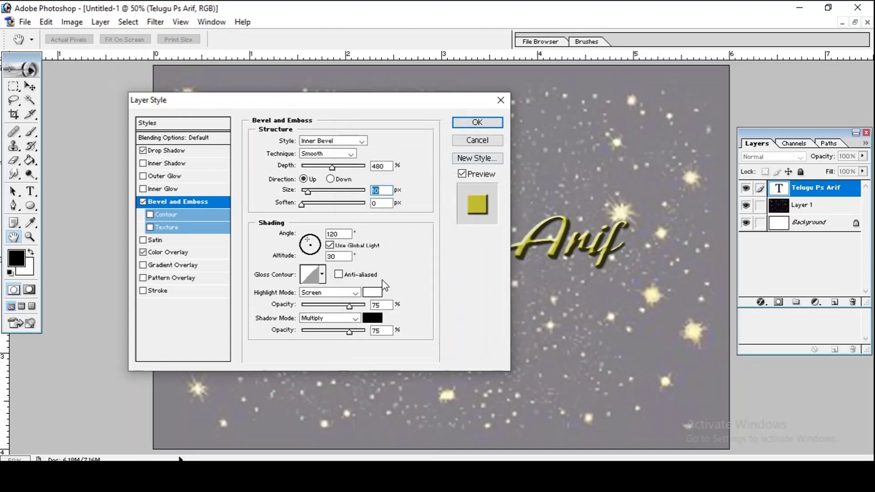
{"action": "left_click", "coordinate": [323, 275]}
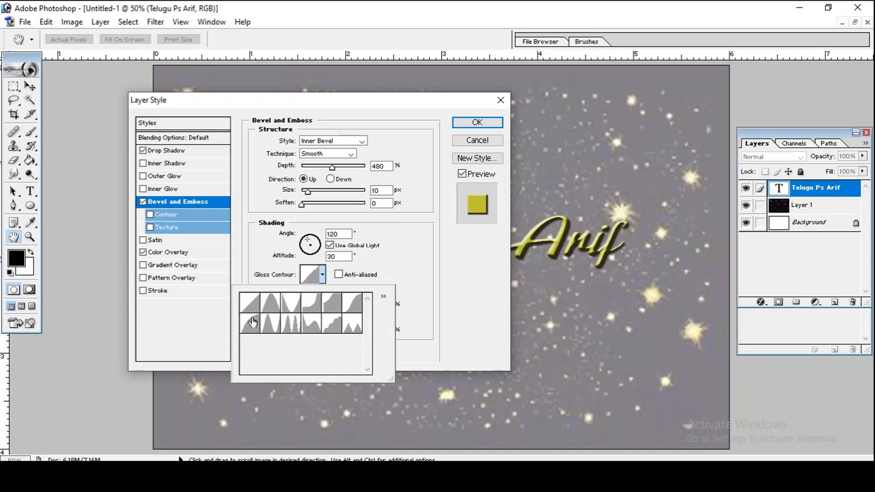
{"action": "left_click", "coordinate": [274, 331]}
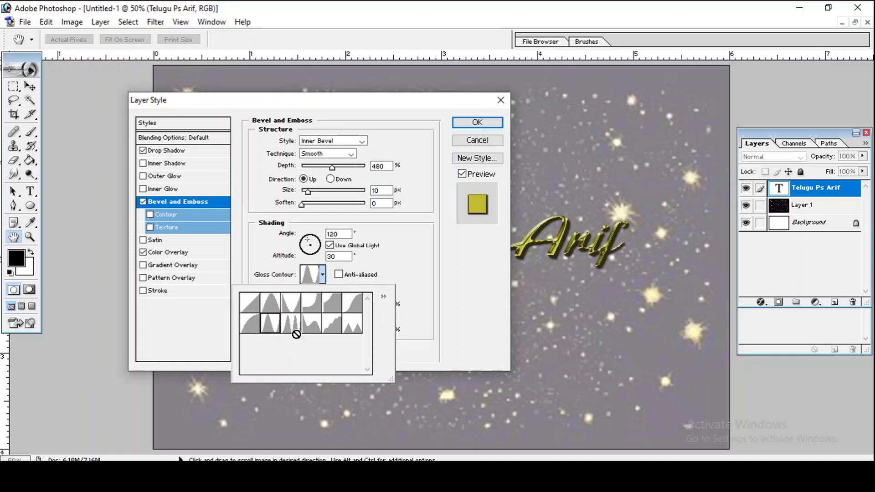
{"action": "left_click", "coordinate": [171, 292]}
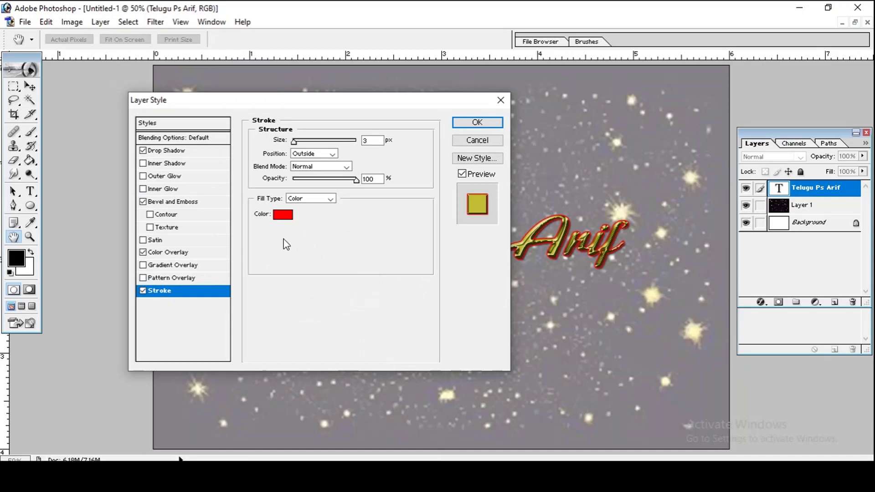
- Change the stroke colour to olive-gold A8B02B
{"action": "left_click", "coordinate": [282, 215]}
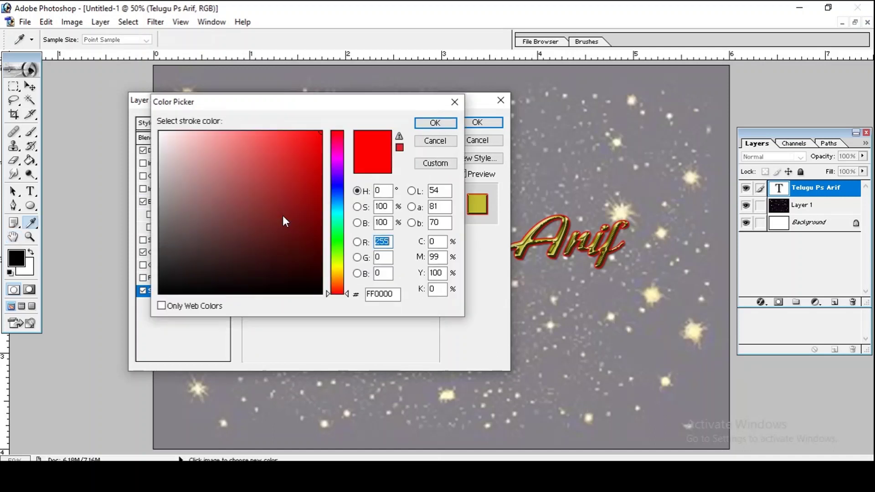
{"action": "left_click", "coordinate": [337, 265]}
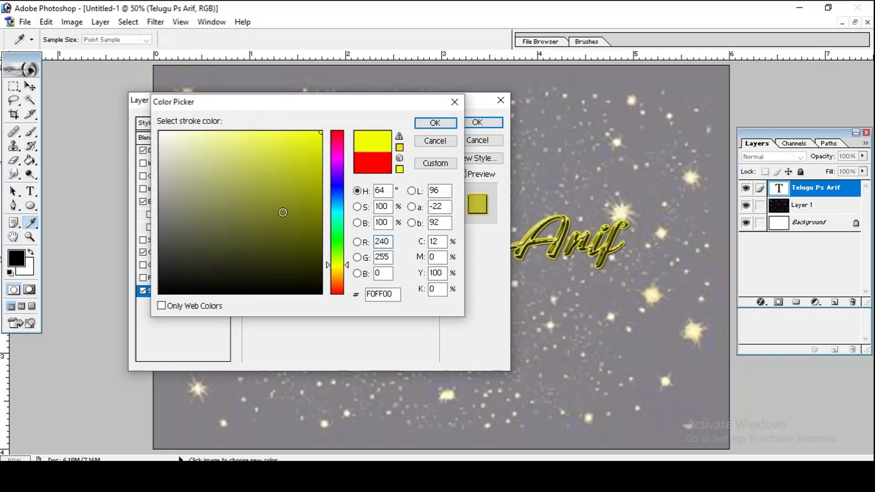
{"action": "left_click", "coordinate": [295, 156]}
{"action": "left_click", "coordinate": [300, 186]}
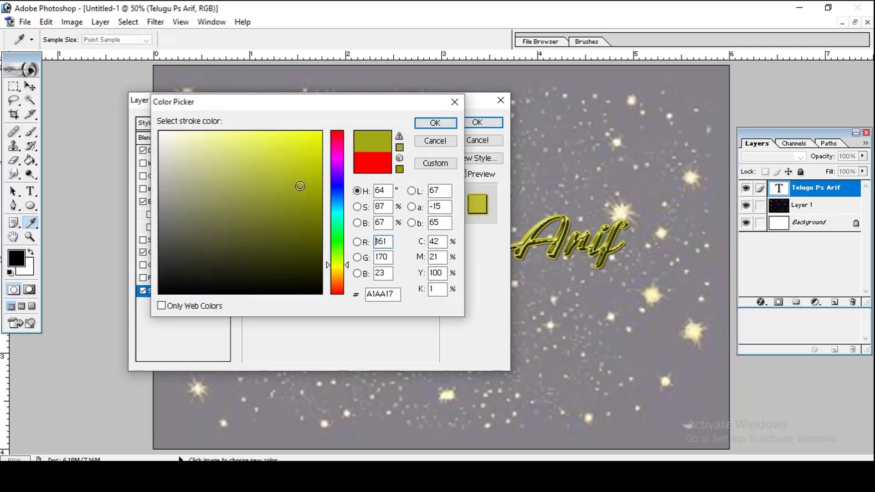
{"action": "left_click", "coordinate": [290, 185]}
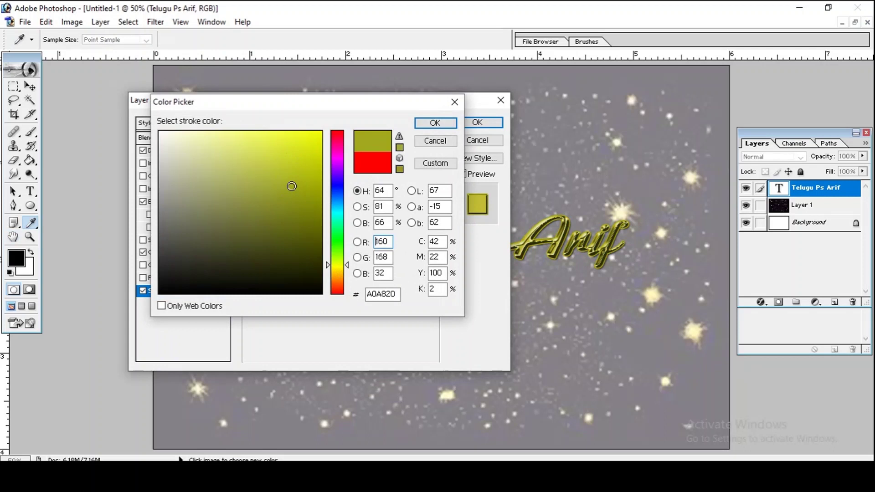
{"action": "left_click", "coordinate": [284, 181]}
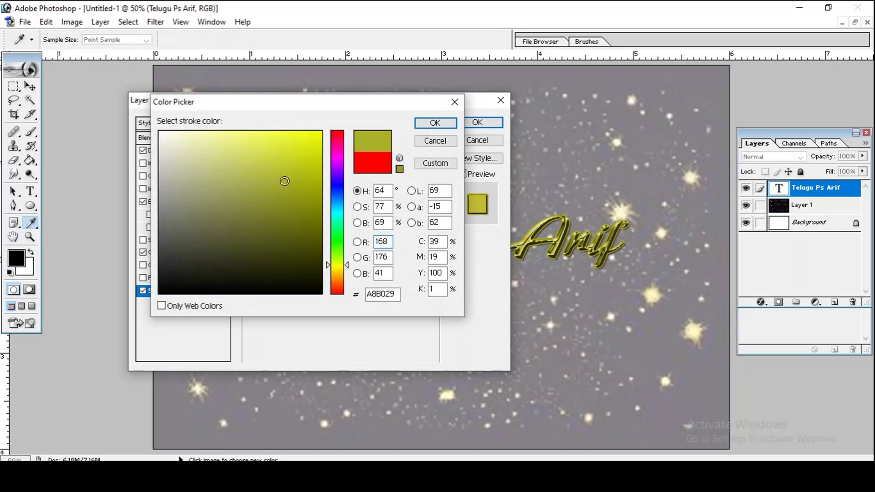
{"action": "left_click", "coordinate": [283, 169]}
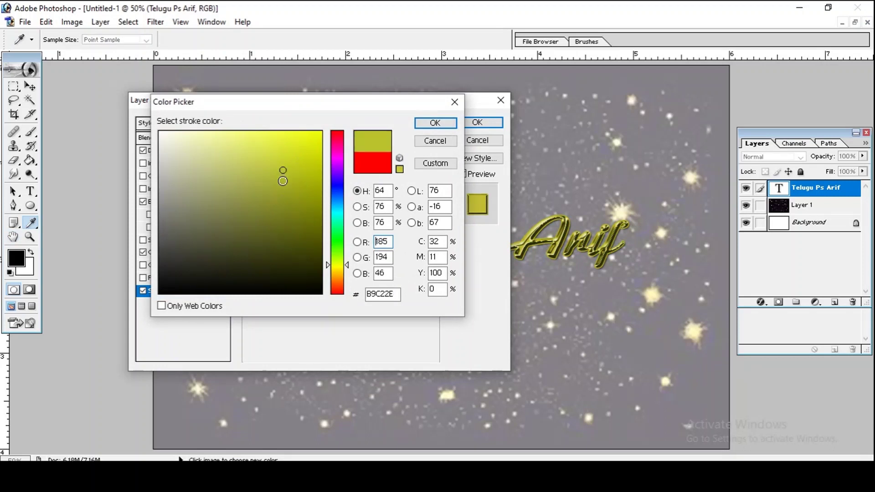
{"action": "left_click", "coordinate": [283, 181]}
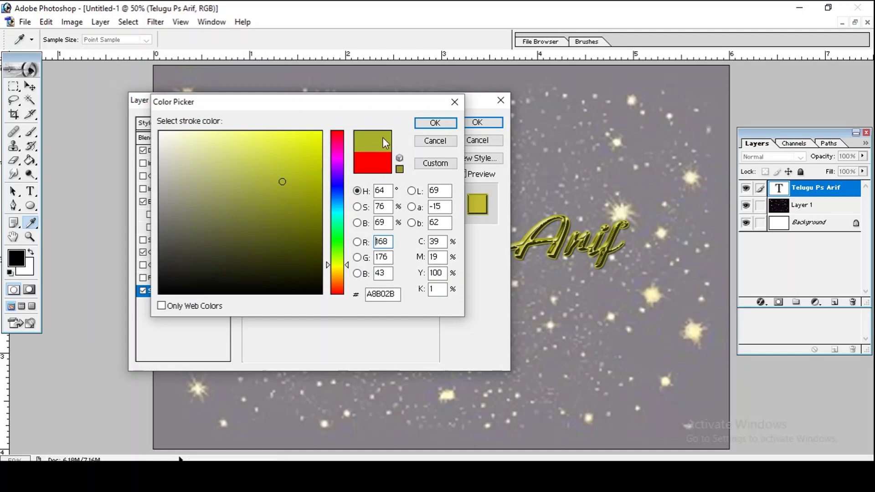
{"action": "left_click", "coordinate": [424, 126]}
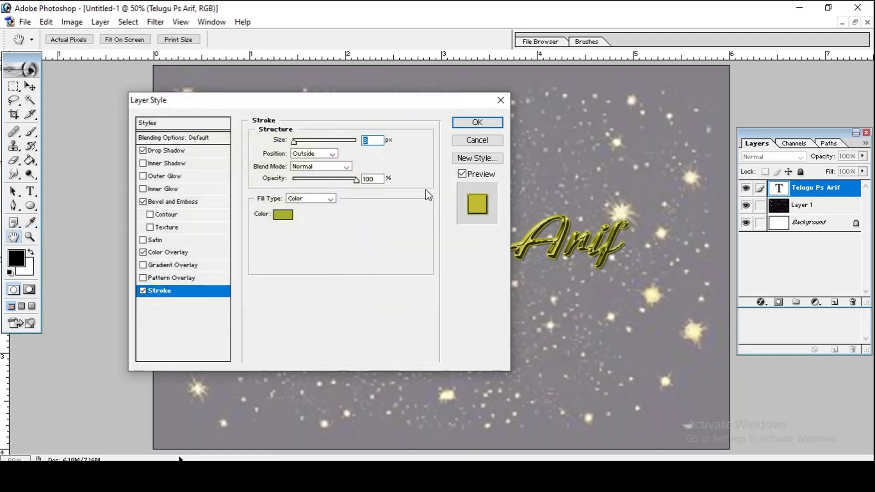
- Set the stroke size to 1 px and apply all layer effects
{"action": "key", "text": "BackSpace"}
{"action": "type", "text": "1"}
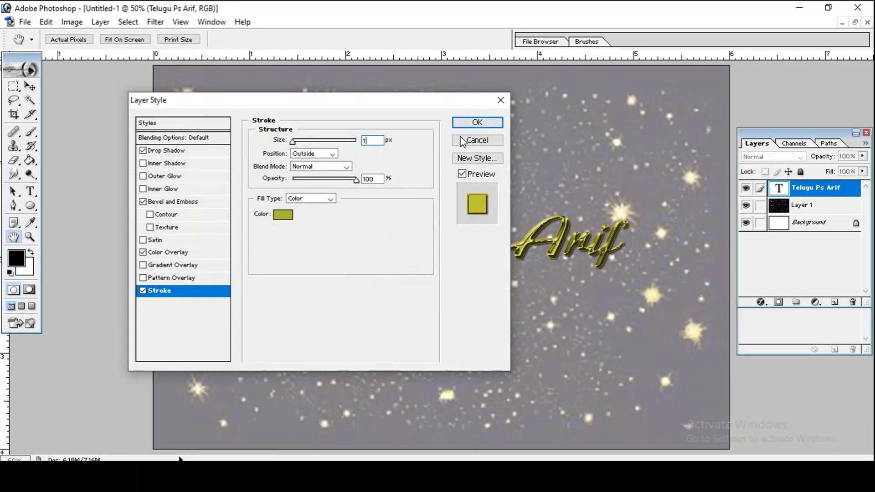
{"action": "left_click", "coordinate": [470, 124]}
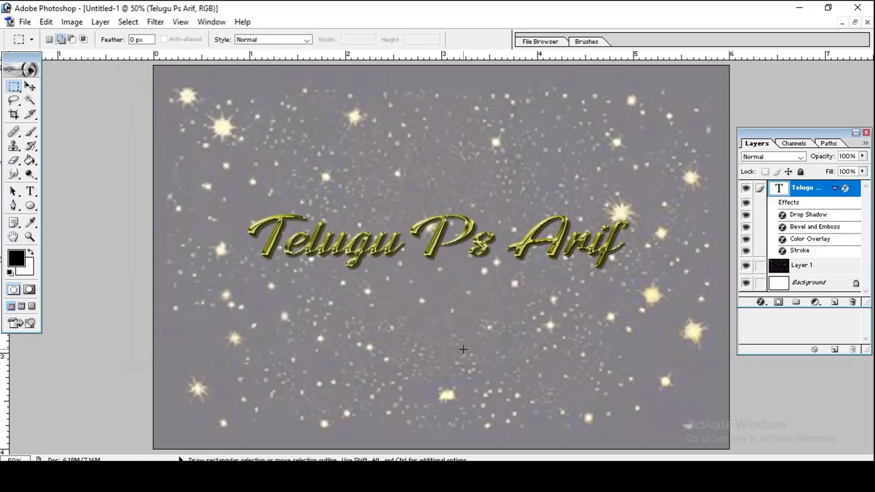
- Shift the title slightly and scale it up to 118% around its centre
{"action": "left_click", "coordinate": [30, 87]}
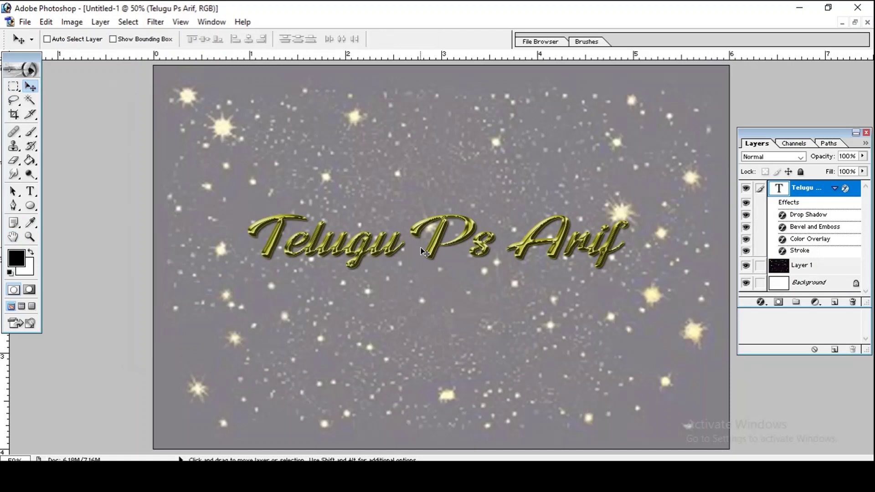
{"action": "left_click_drag", "start_coordinate": [424, 265], "coordinate": [432, 255]}
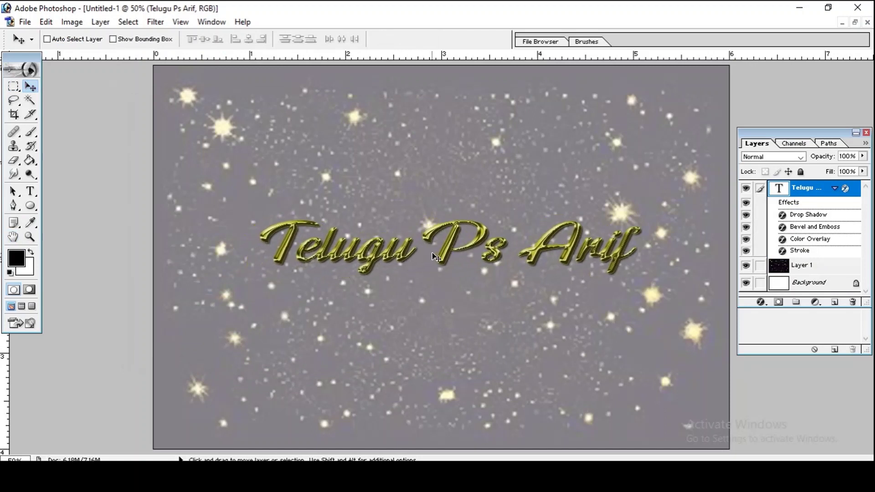
{"action": "key", "text": "ctrl+t"}
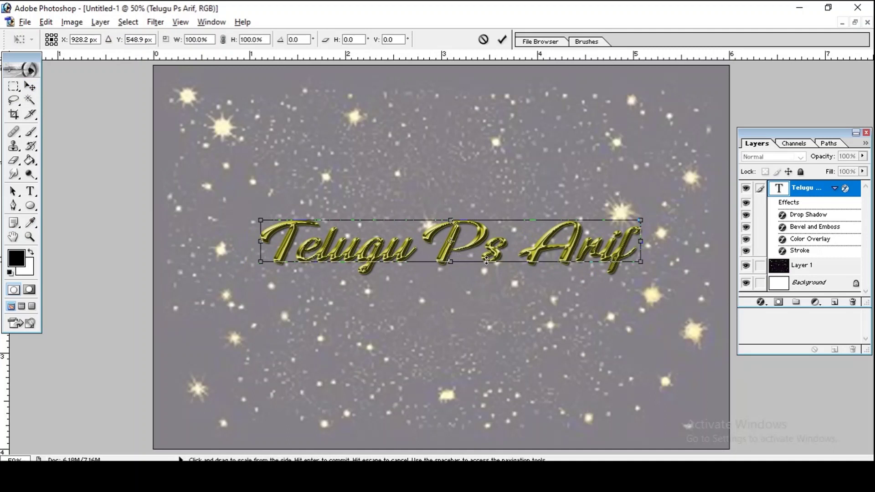
{"action": "left_click_drag", "start_coordinate": [643, 264], "coordinate": [676, 289]}
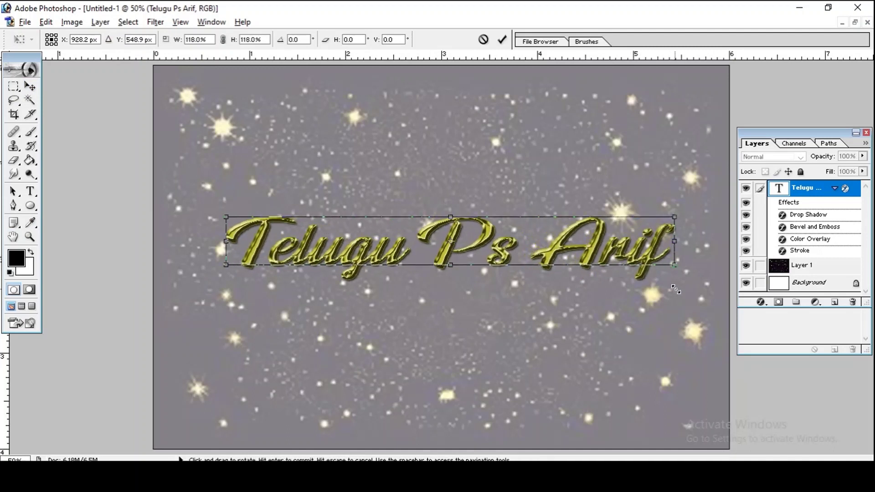
{"action": "key", "text": "Return"}
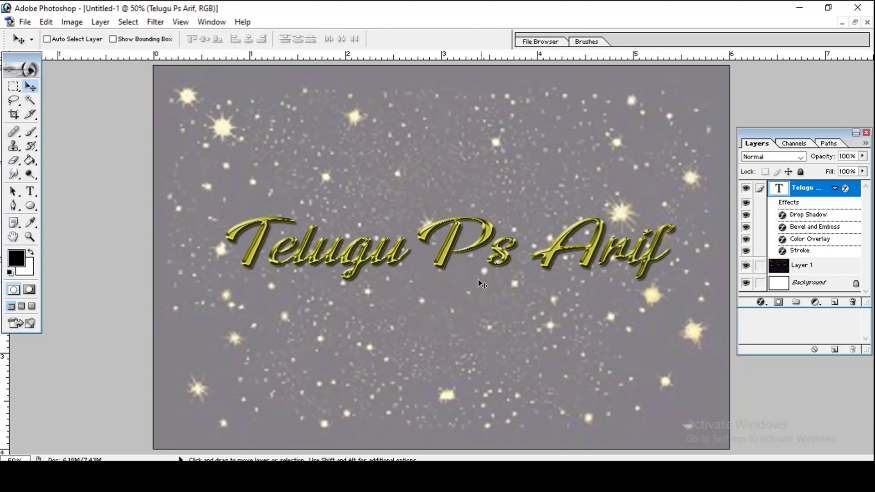
- Save as JPEG 'gold 1.jpg' at quality 12, then nudge the text up and left
{"action": "key", "text": "shift"}
{"action": "key", "text": "ctrl+shift+s"}
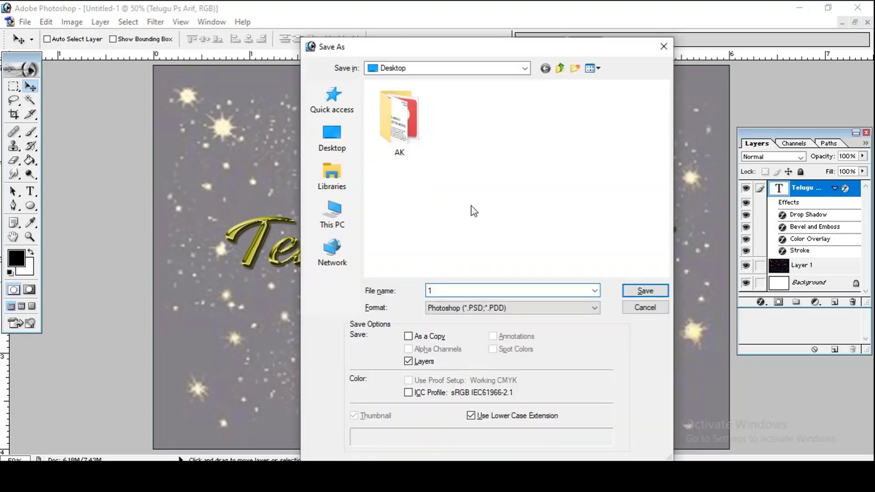
{"action": "type", "text": "gold "}
{"action": "type", "text": "1"}
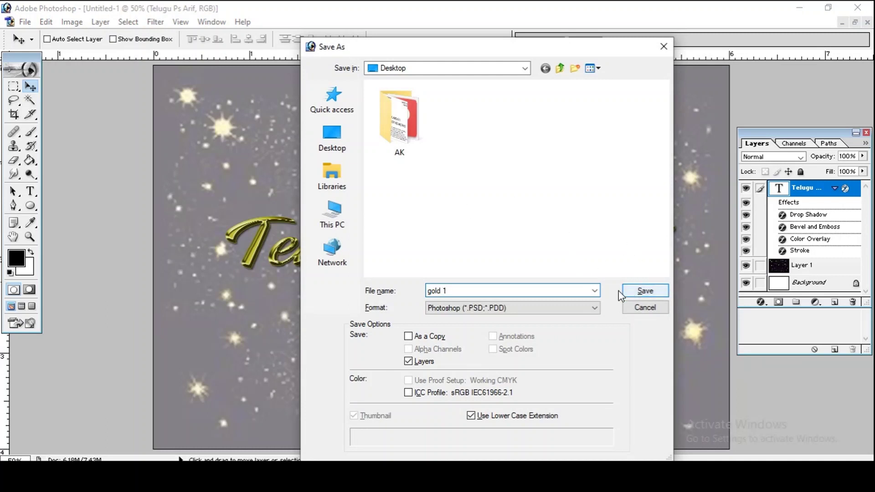
{"action": "left_click", "coordinate": [594, 309]}
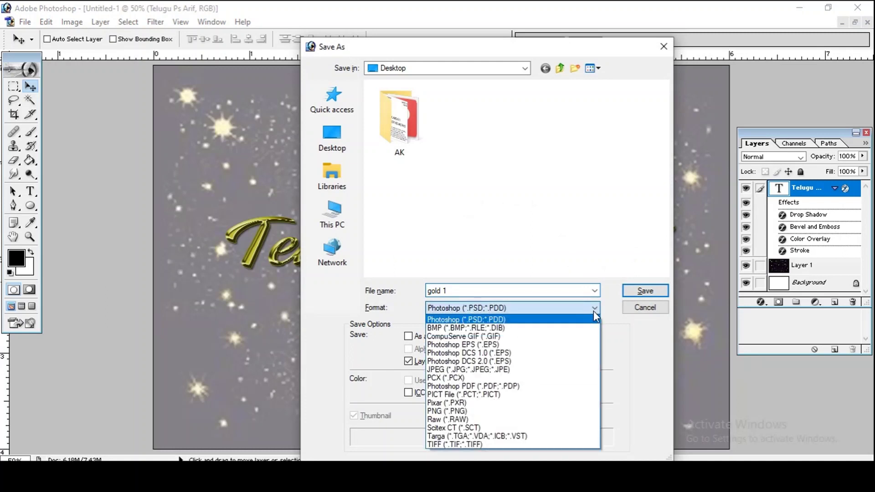
{"action": "left_click", "coordinate": [557, 371]}
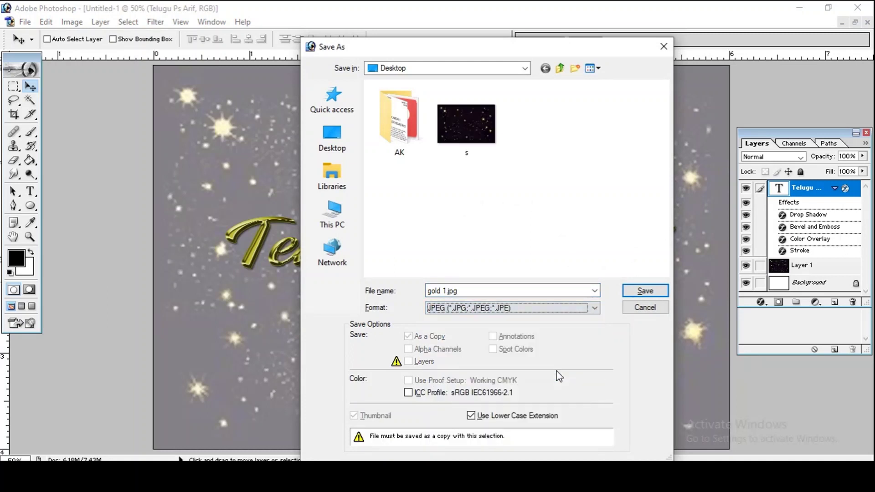
{"action": "left_click", "coordinate": [641, 291]}
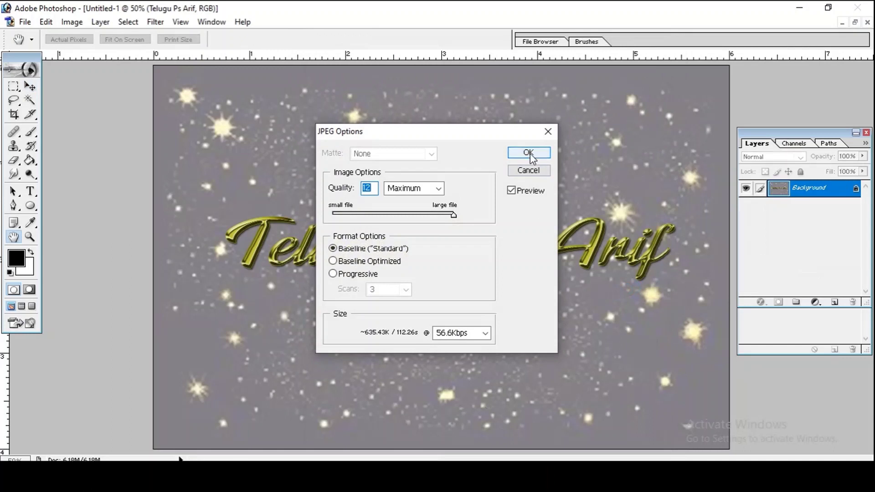
{"action": "left_click", "coordinate": [528, 153]}
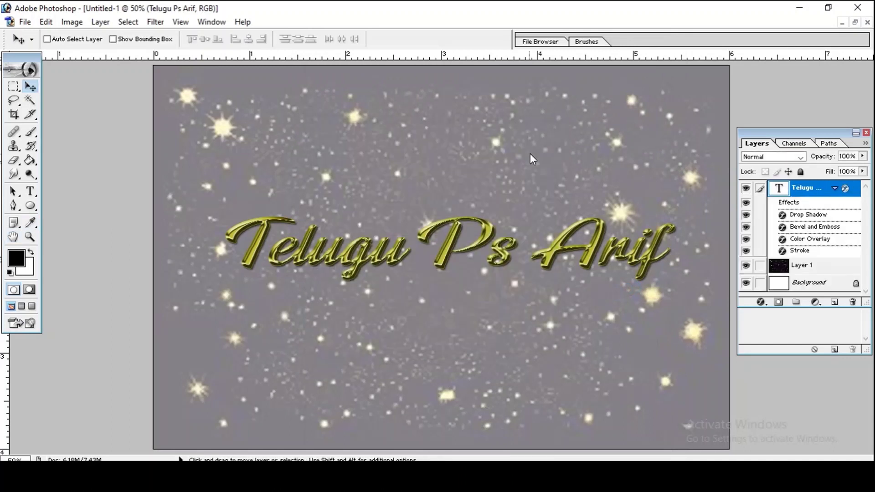
{"action": "left_click_drag", "start_coordinate": [531, 155], "coordinate": [520, 133]}
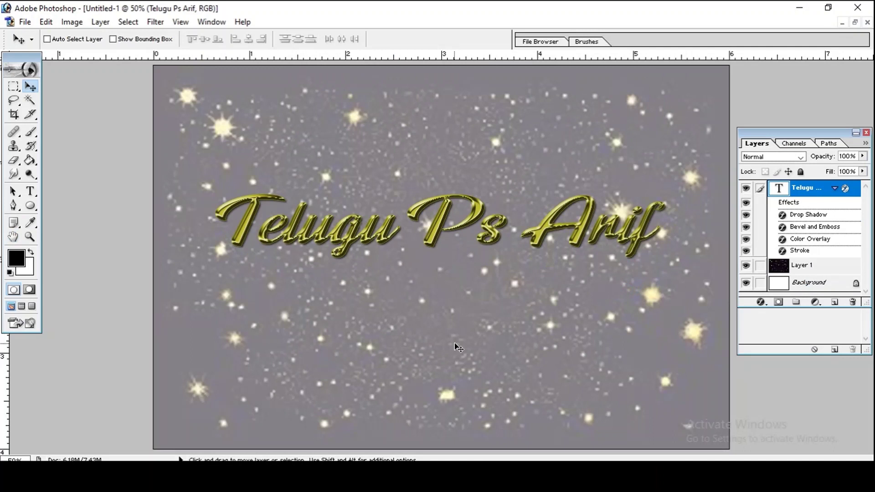